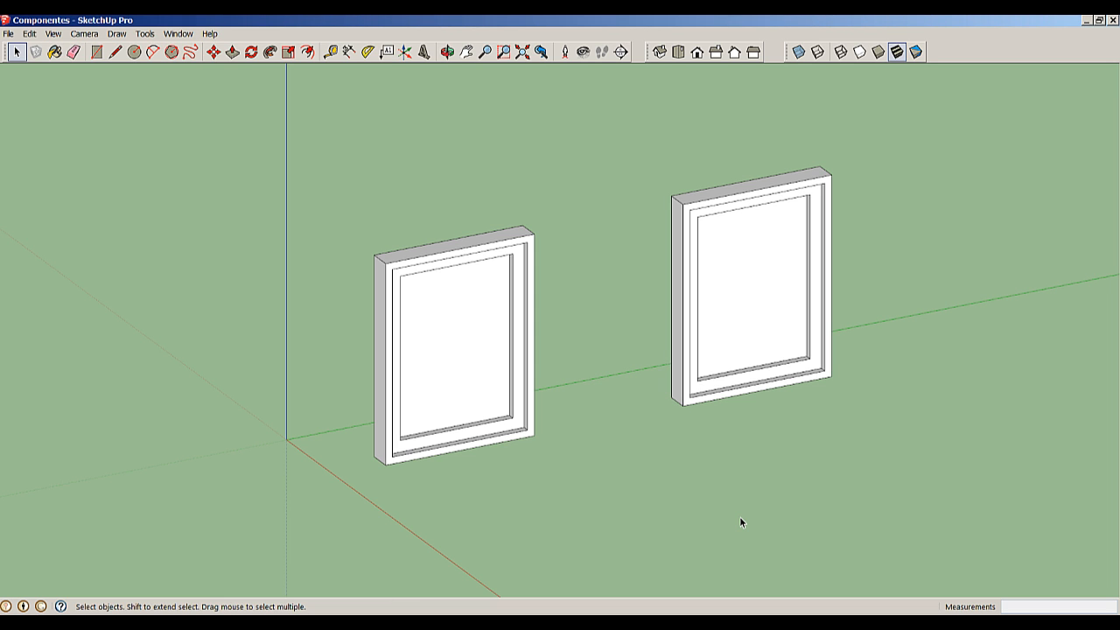
drag(648, 135, 942, 512)
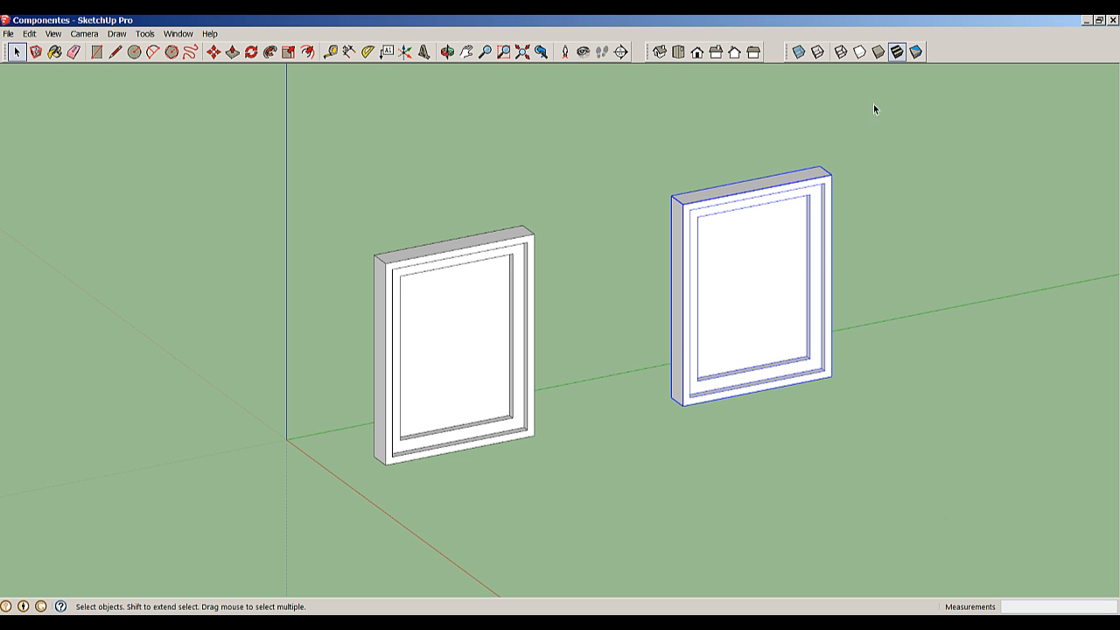
right_click(822, 200)
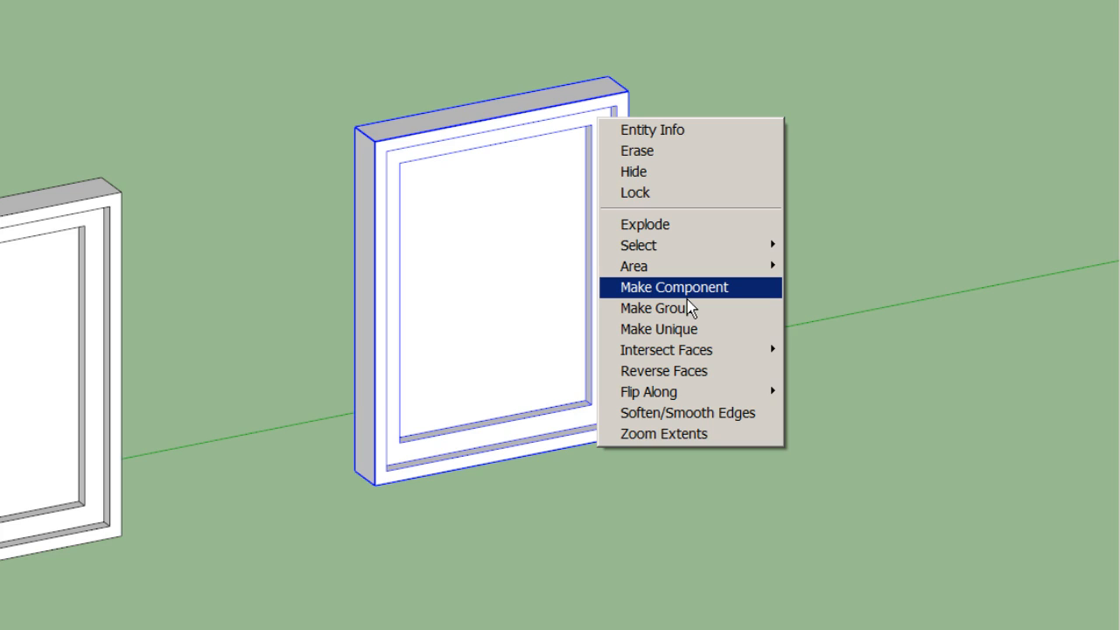
click(32, 32)
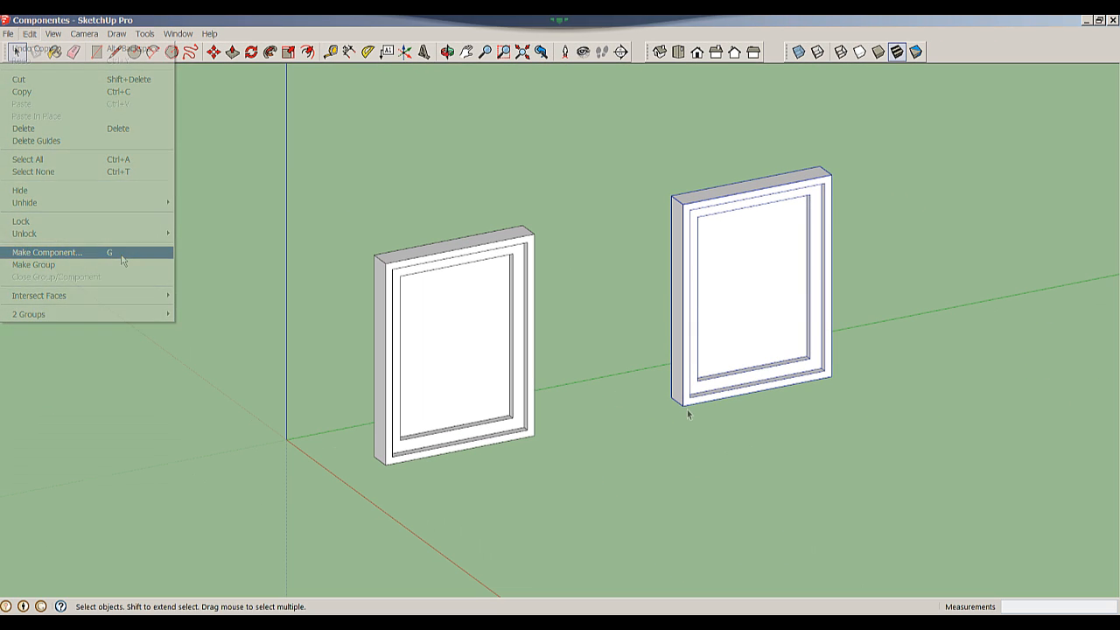
click(738, 125)
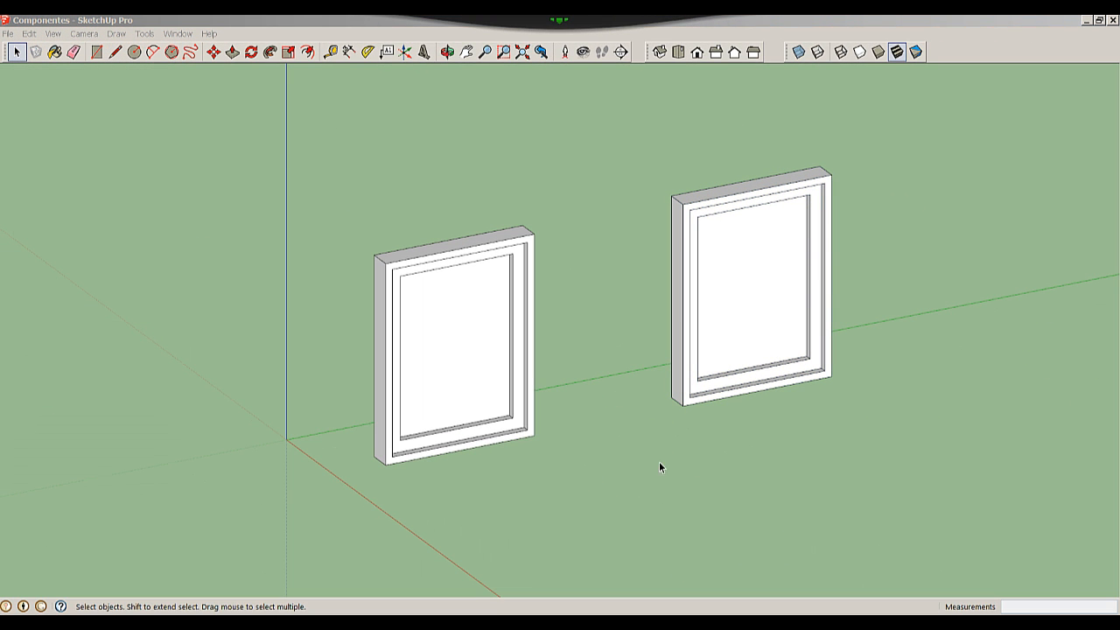
click(529, 378)
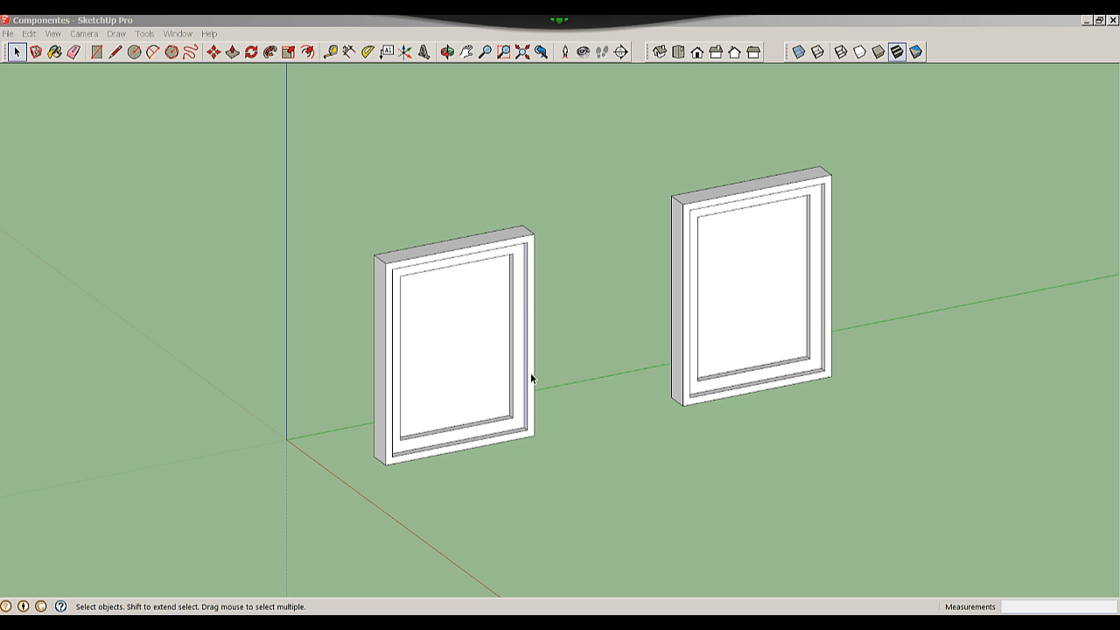
click(484, 253)
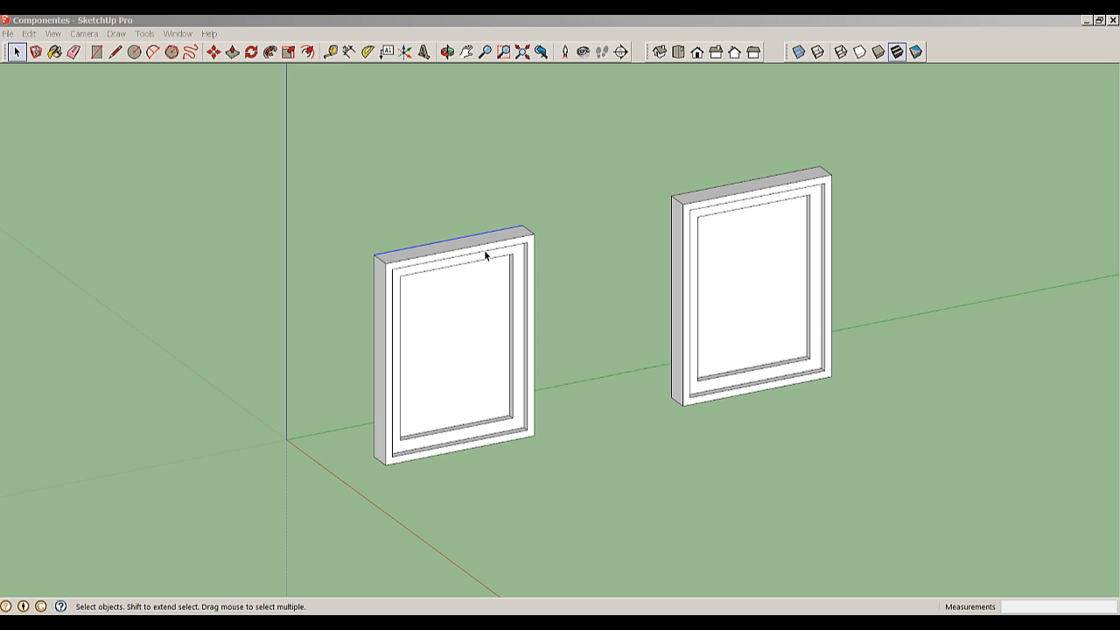
click(485, 256)
Start a new component from all the geometry of the right-hand window and name it Paño fijo.
drag(627, 129, 891, 457)
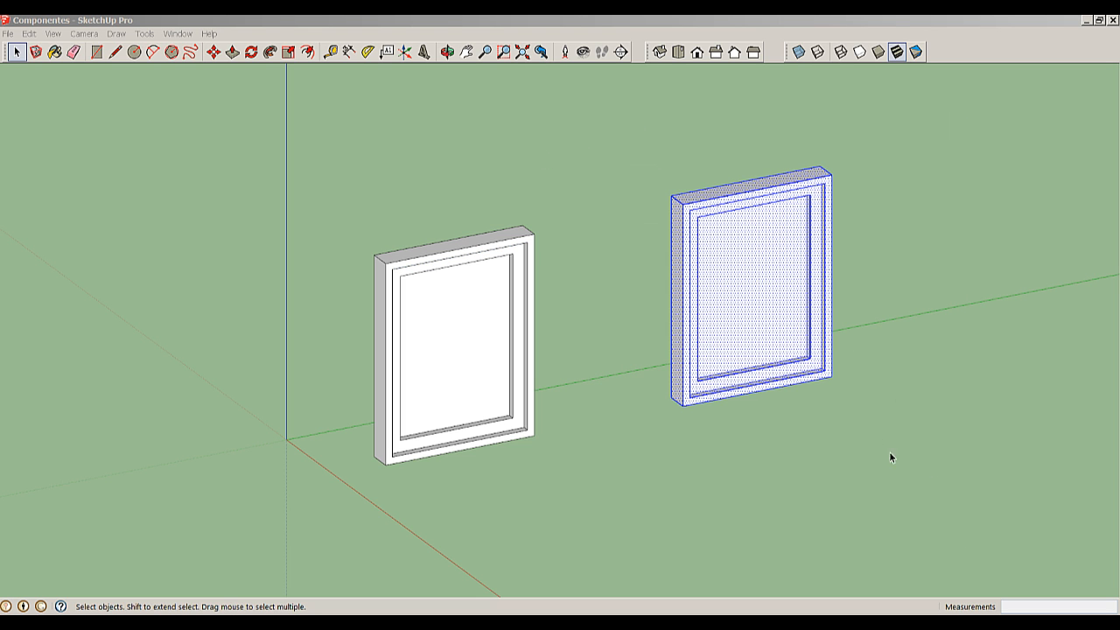
right_click(766, 280)
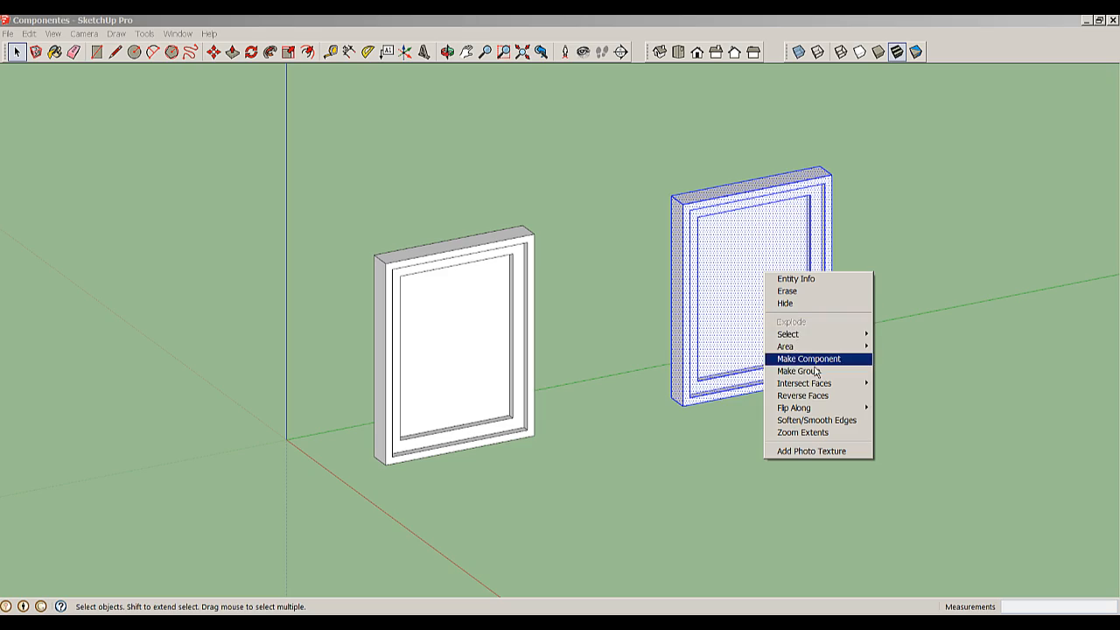
click(801, 357)
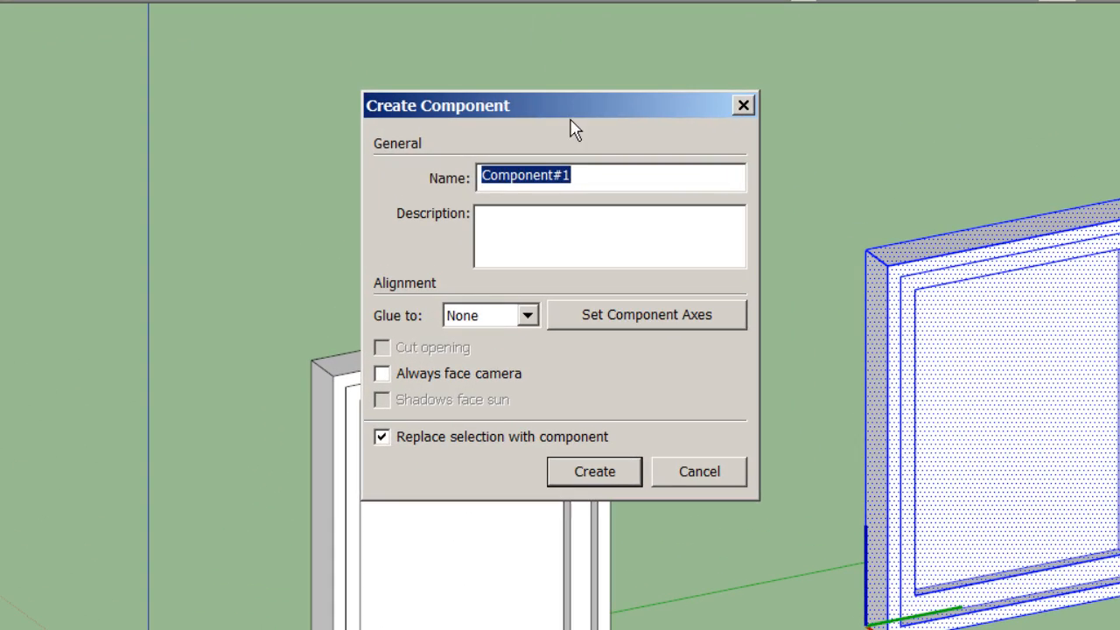
drag(600, 77, 605, 93)
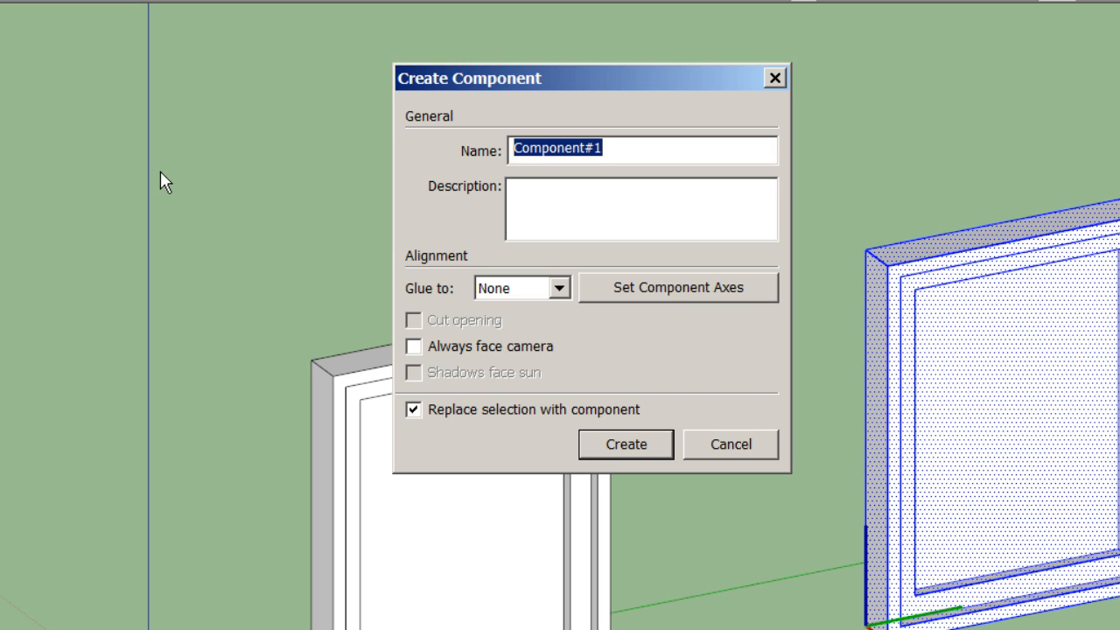
text(P)
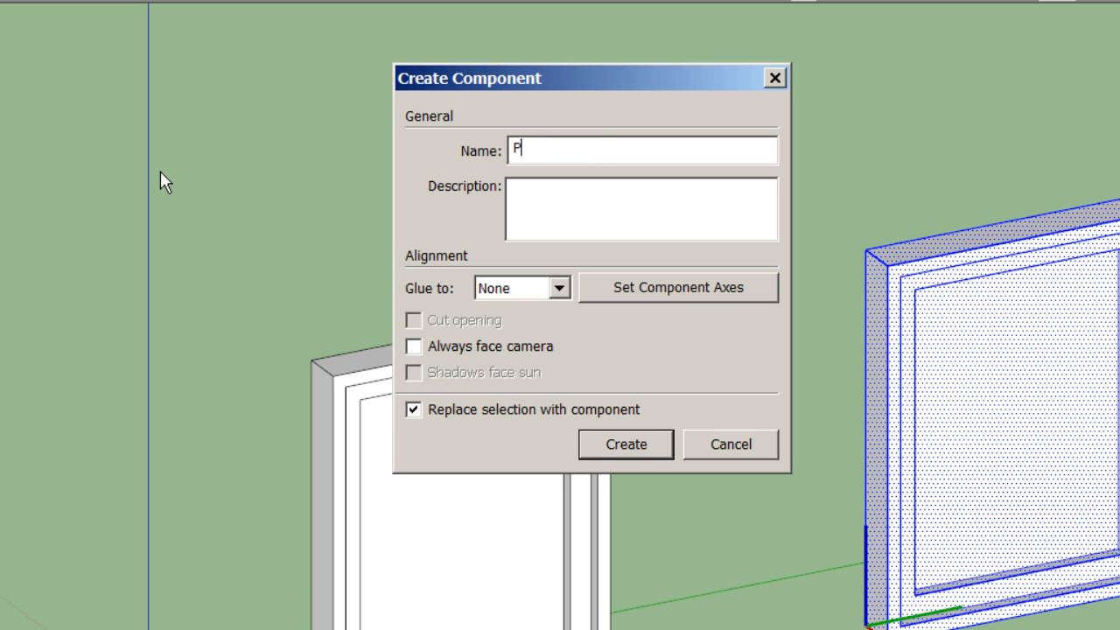
text(año fijo)
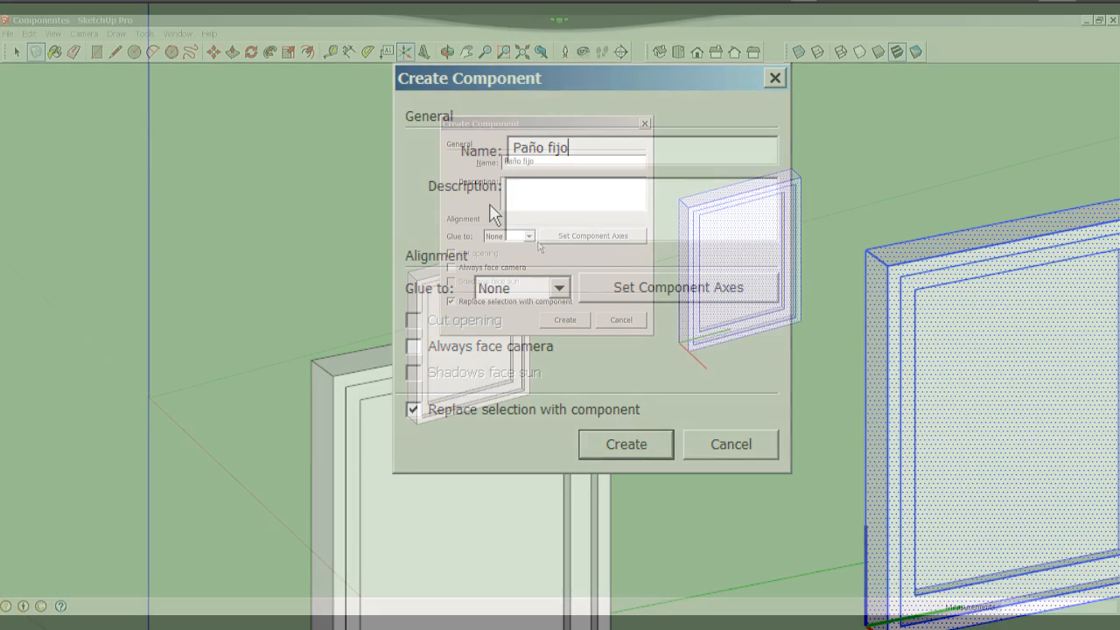
click(601, 324)
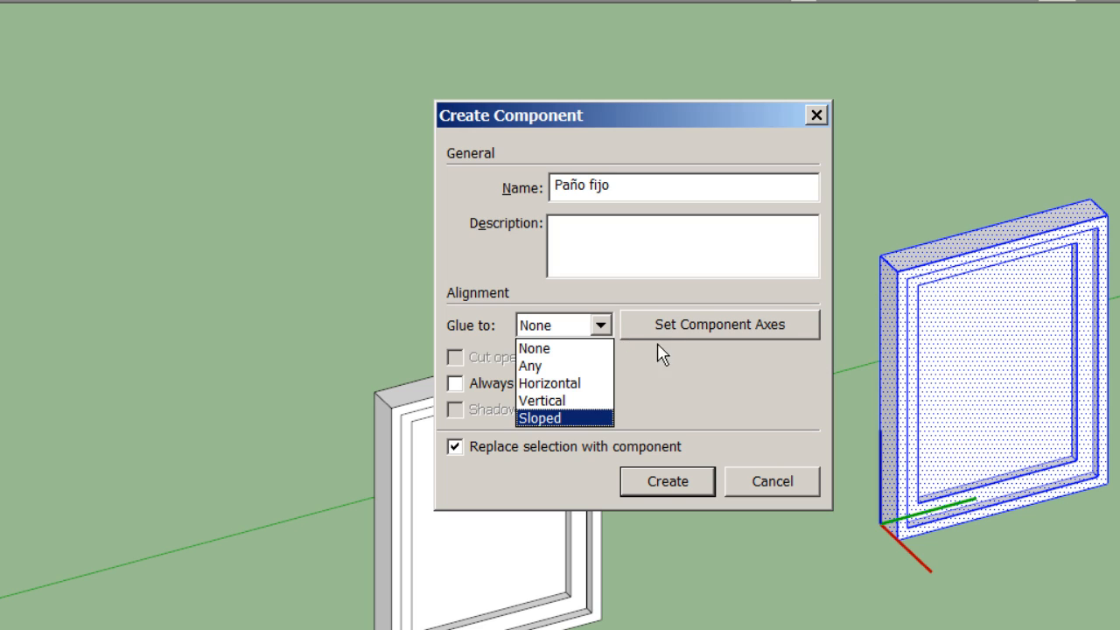
click(668, 393)
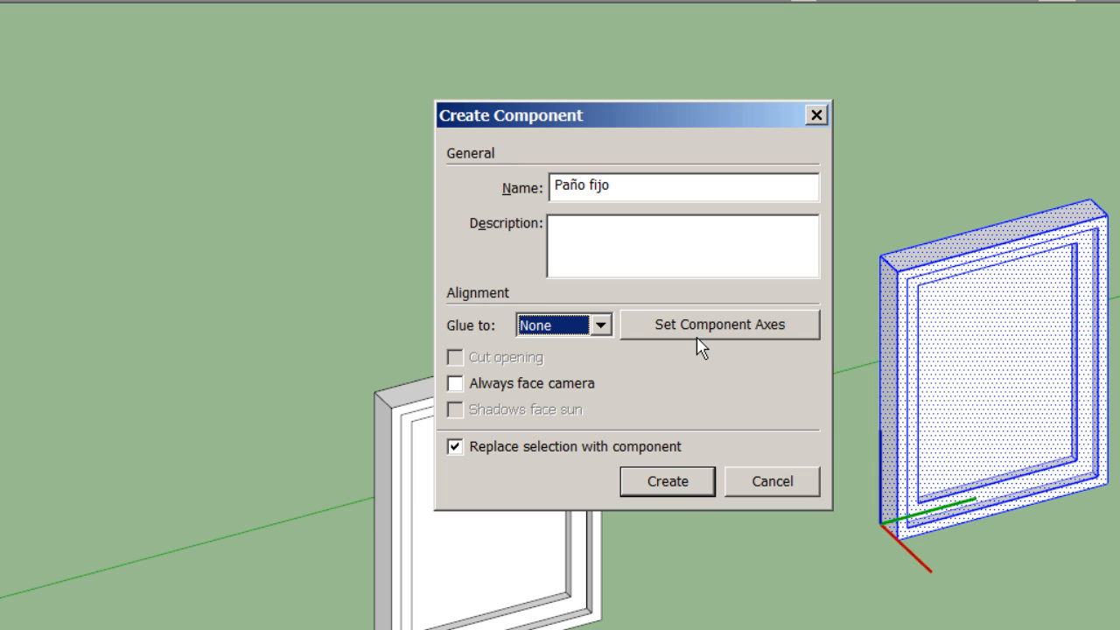
click(700, 345)
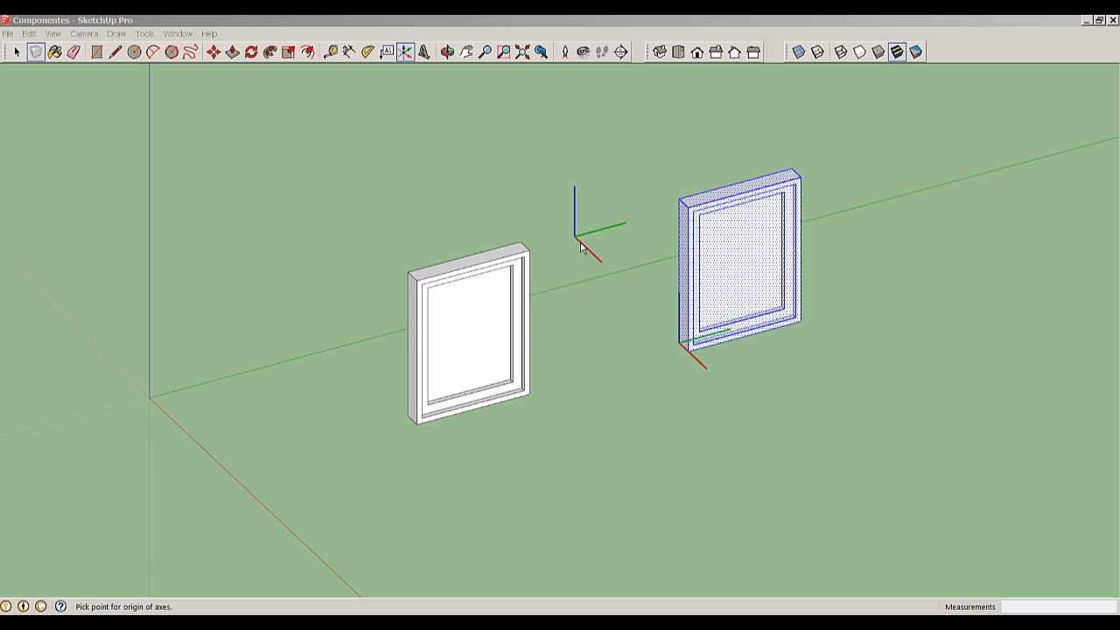
key(Escape)
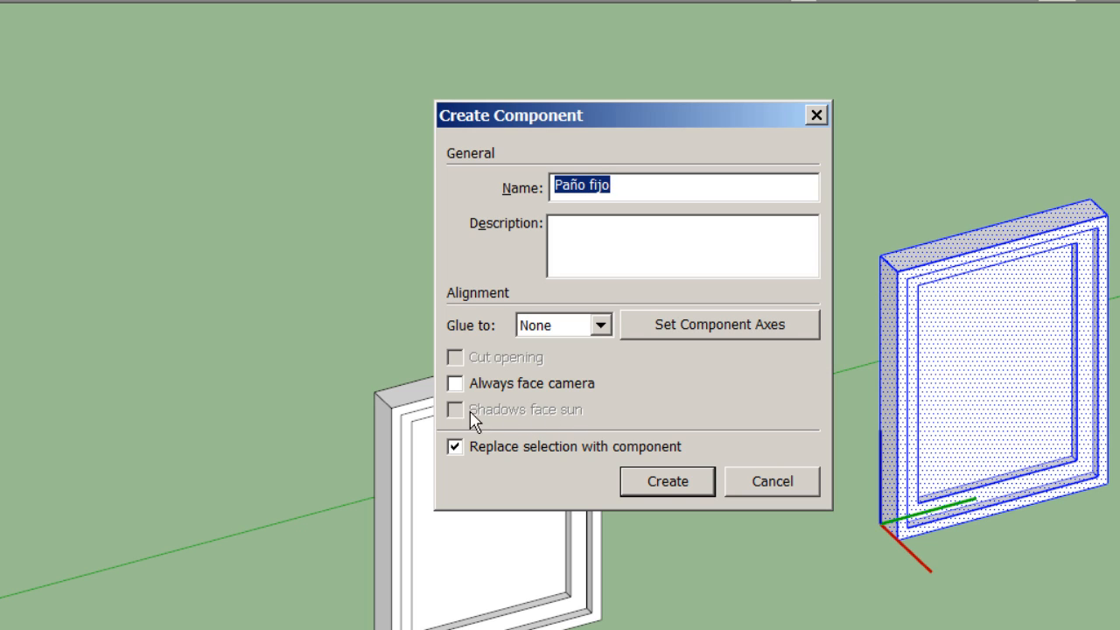
Create the Paño fijo component in place of the selected geometry and open the Components browser.
click(479, 385)
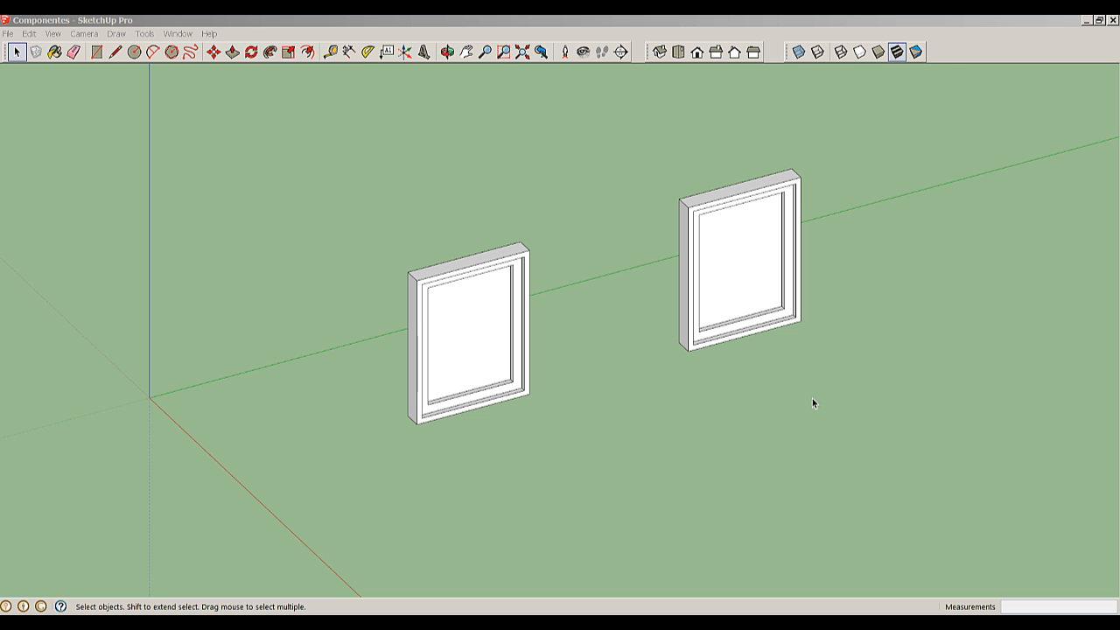
click(178, 33)
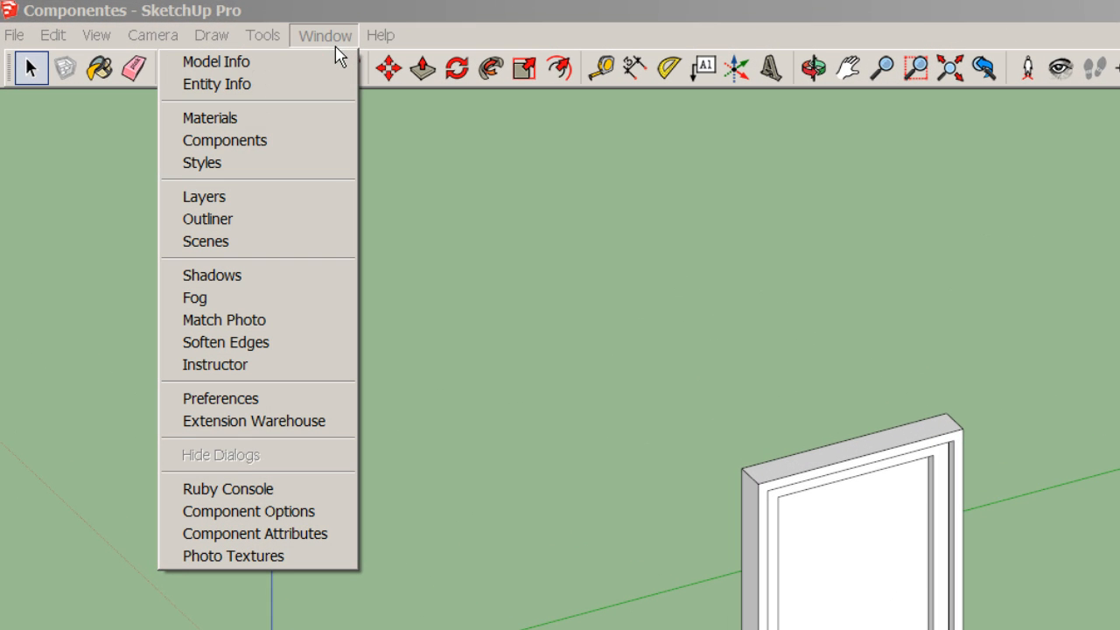
click(283, 142)
drag(227, 76, 325, 129)
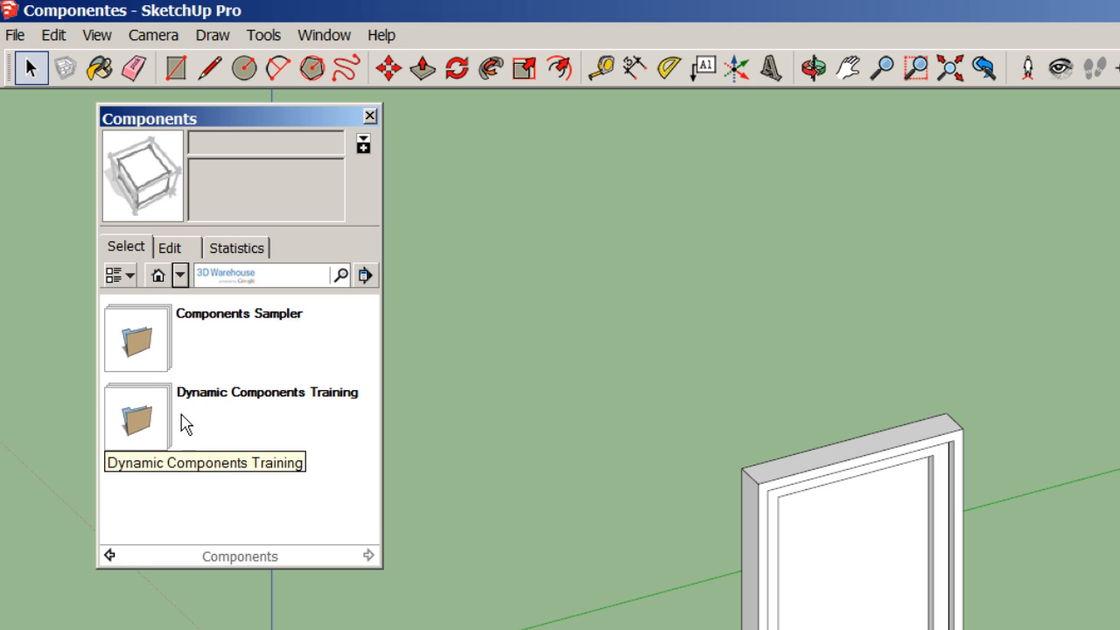
Look through the Components Sampler collection and list the components in the current model.
click(169, 366)
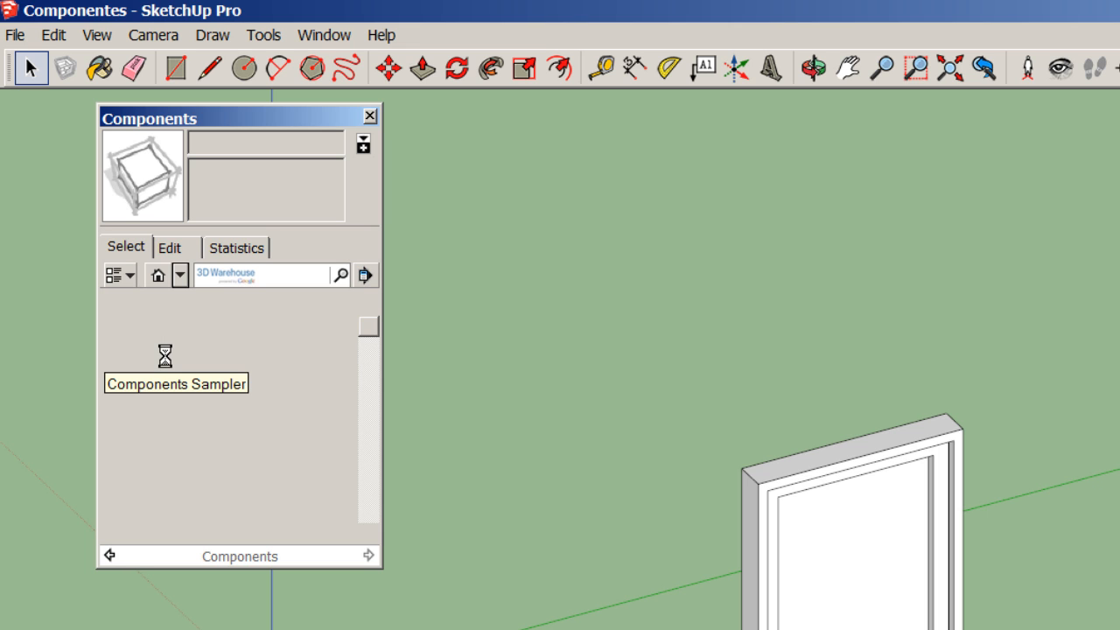
mouse_move(371, 348)
mouse_down()
mouse_move(385, 522)
mouse_move(371, 332)
mouse_up()
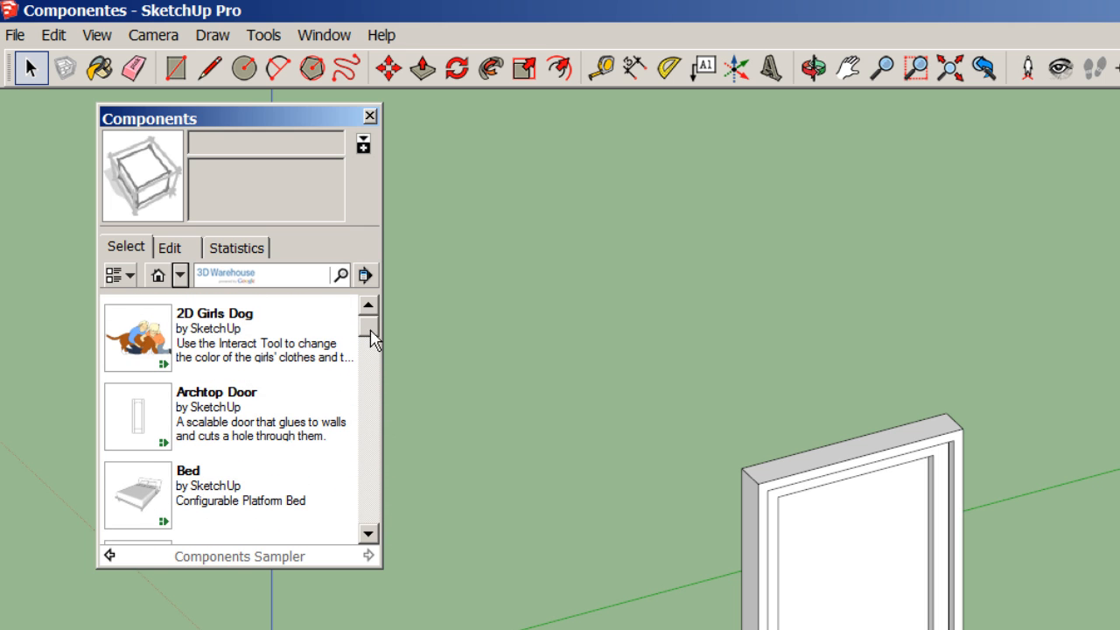
click(166, 286)
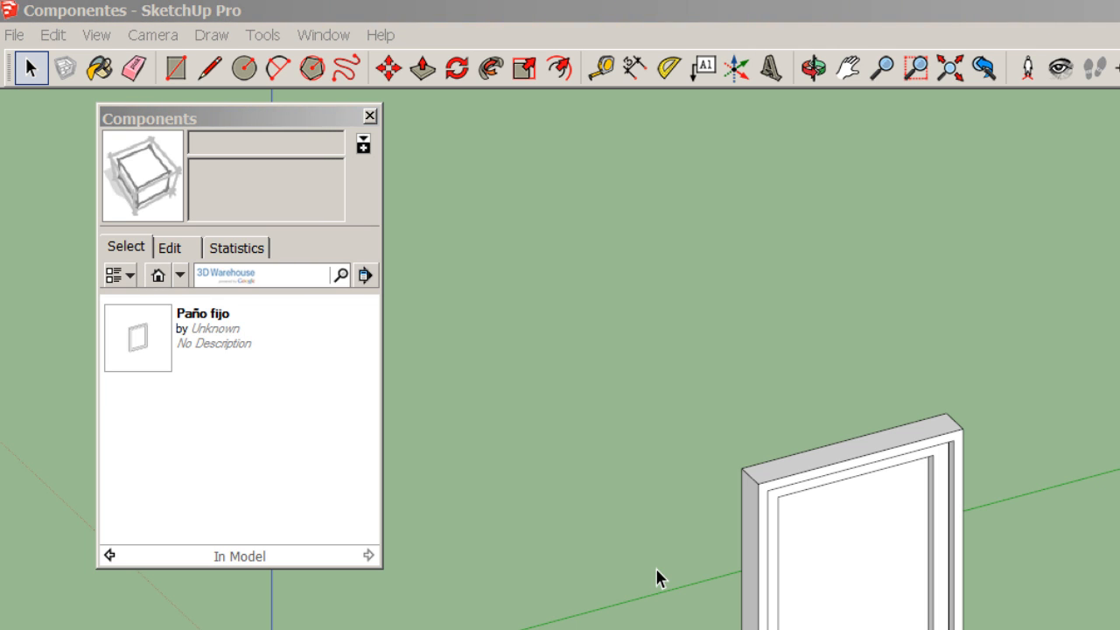
Insert three more copies of the Paño fijo component: one to the right of the existing windows and two behind them.
click(158, 350)
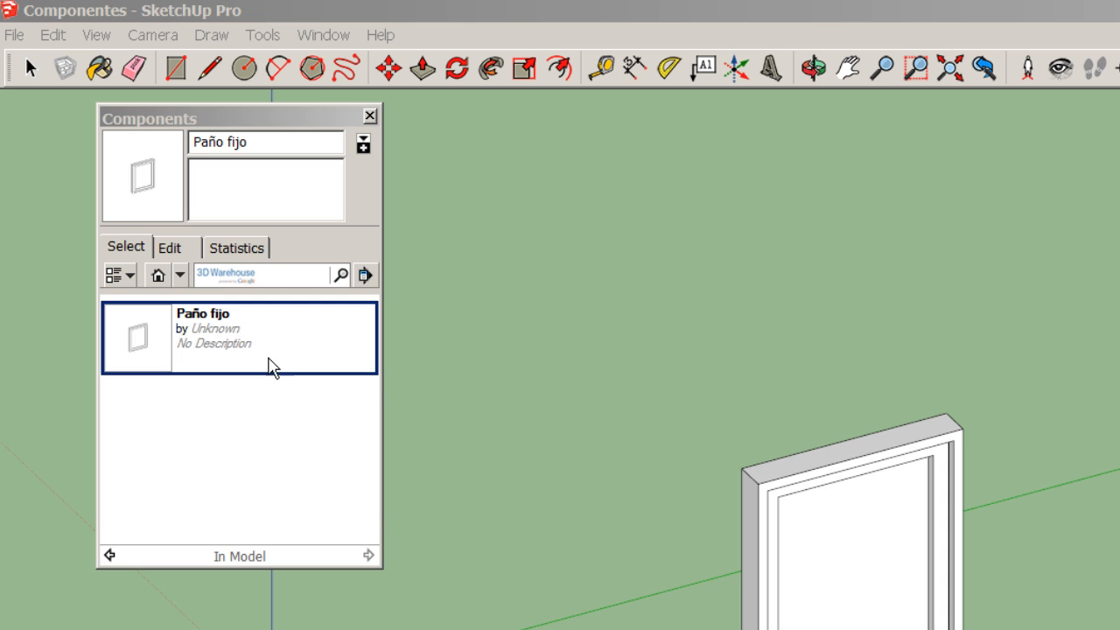
click(268, 358)
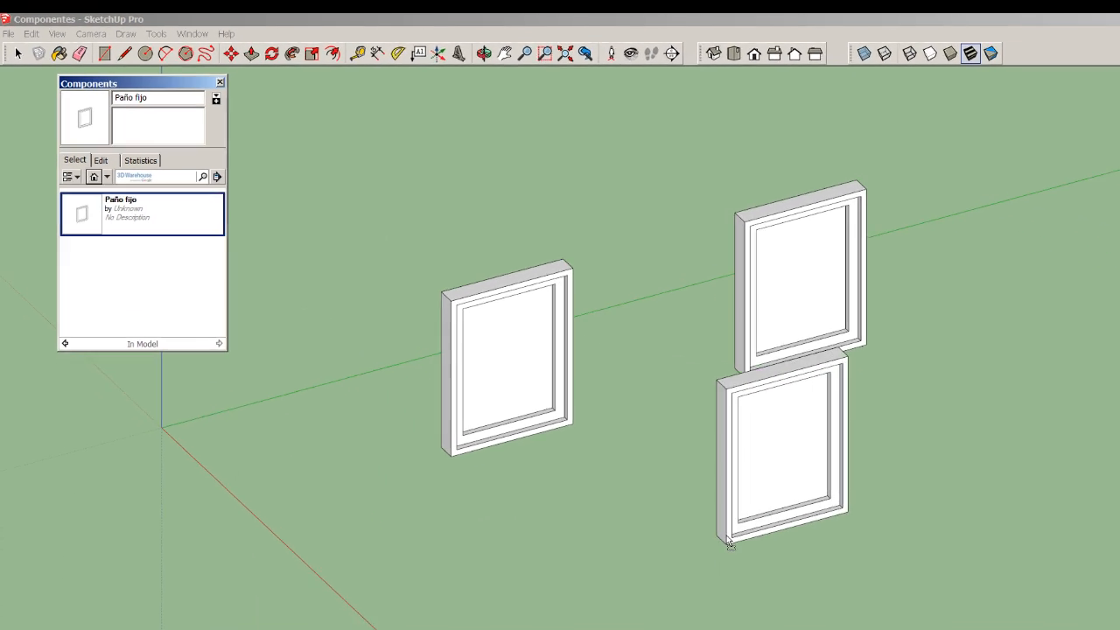
click(865, 366)
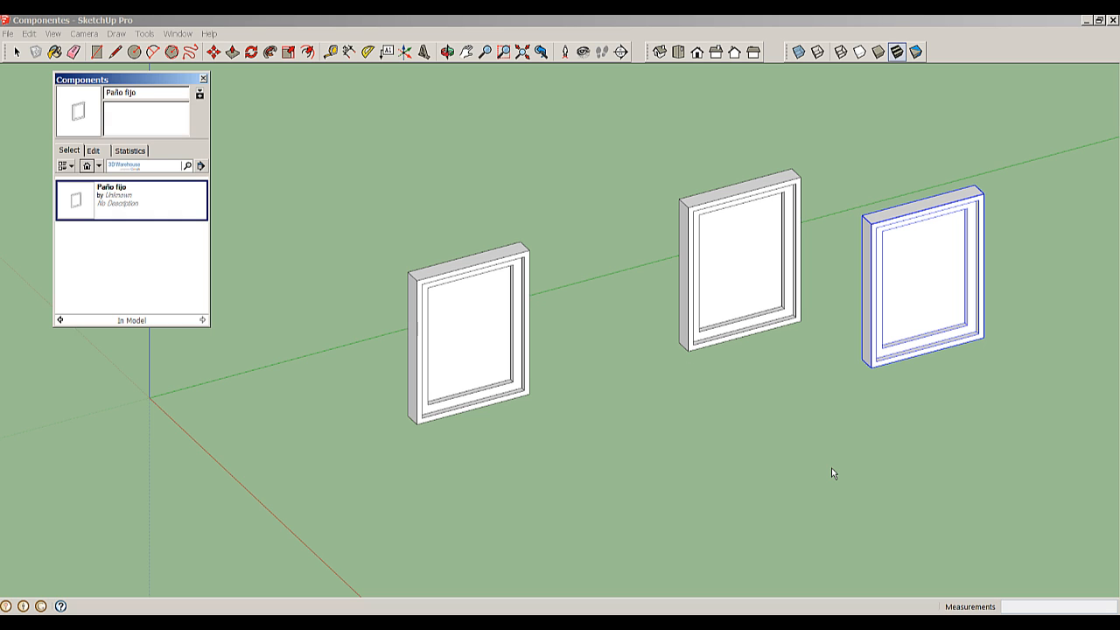
click(113, 216)
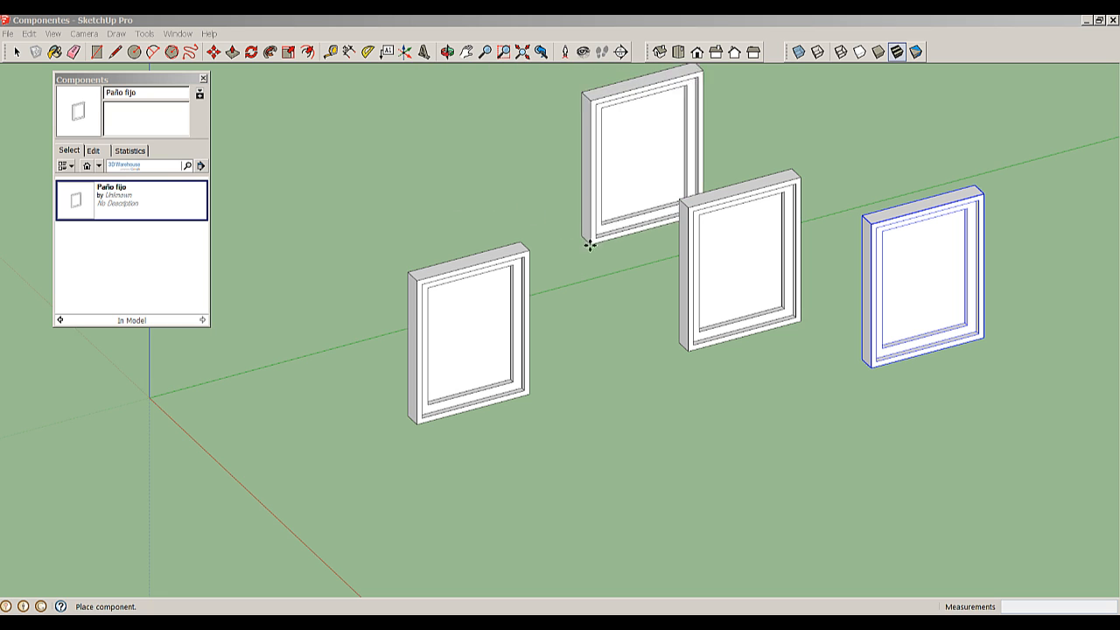
click(575, 273)
click(125, 207)
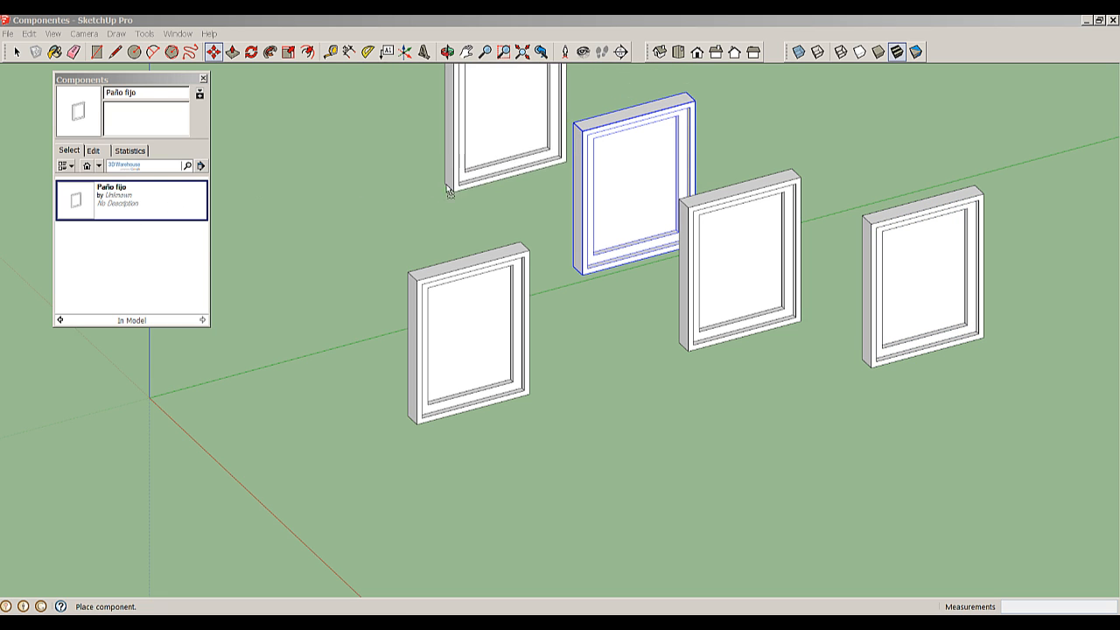
click(424, 230)
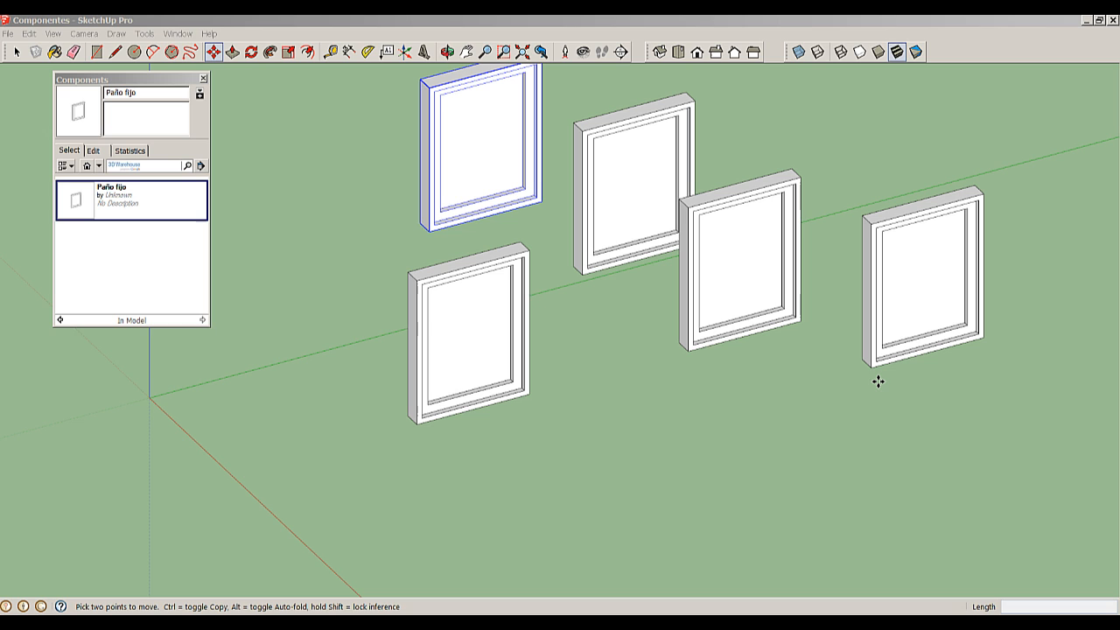
Move the rightmost window copy about 0.80 m toward the foreground.
click(17, 52)
click(972, 335)
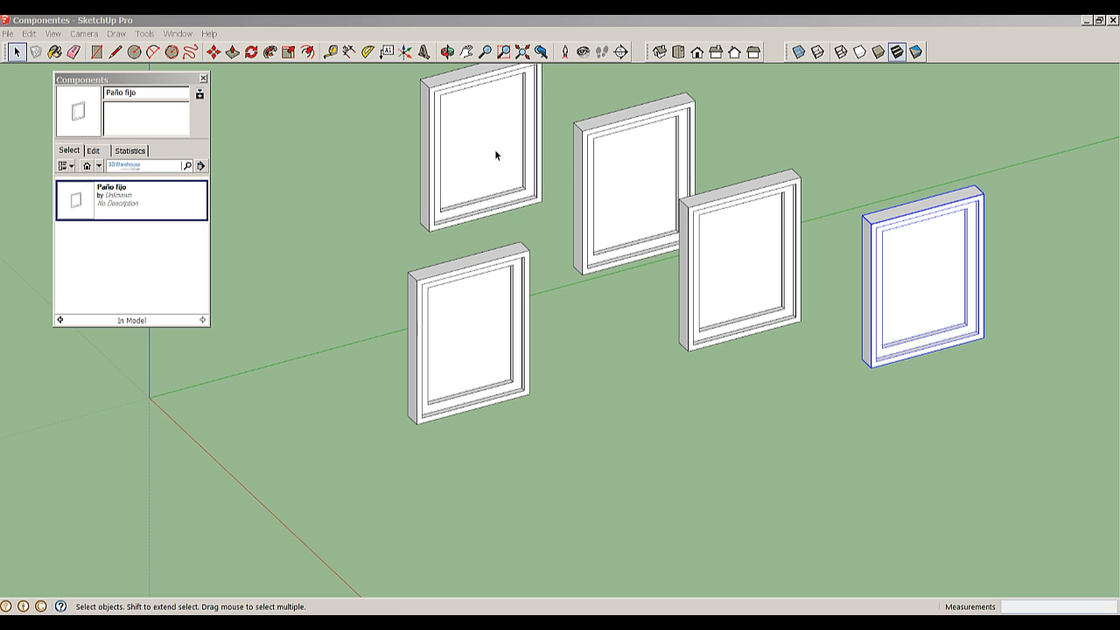
click(214, 52)
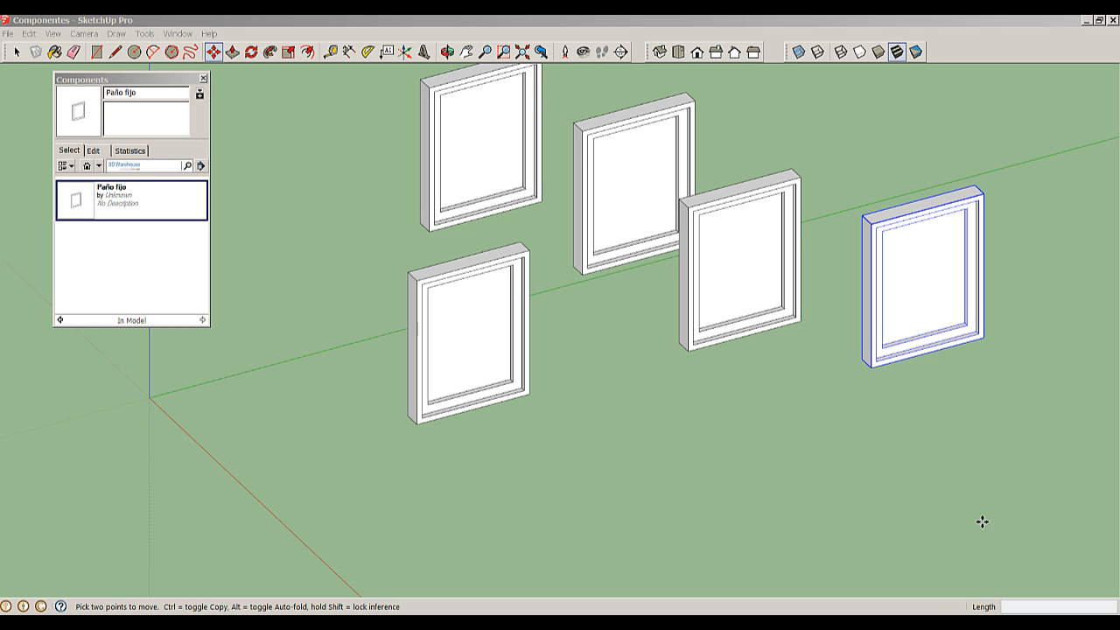
click(877, 375)
click(856, 457)
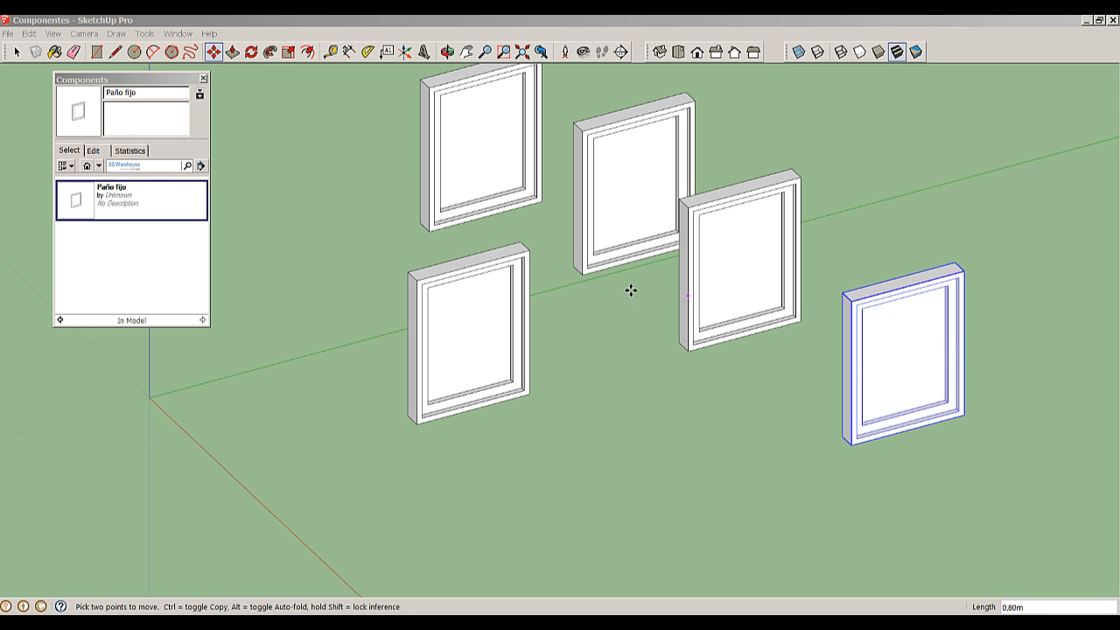
Open the rightmost window component for editing, pull its outer frame face forward about 0.10 m, and exit the component.
click(16, 52)
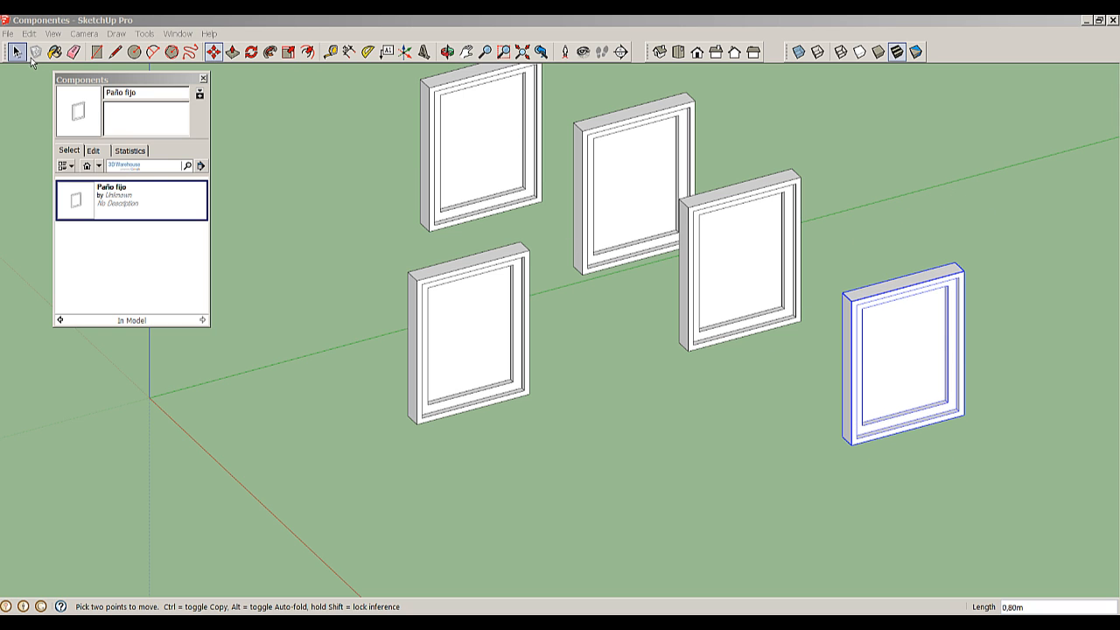
double_click(922, 356)
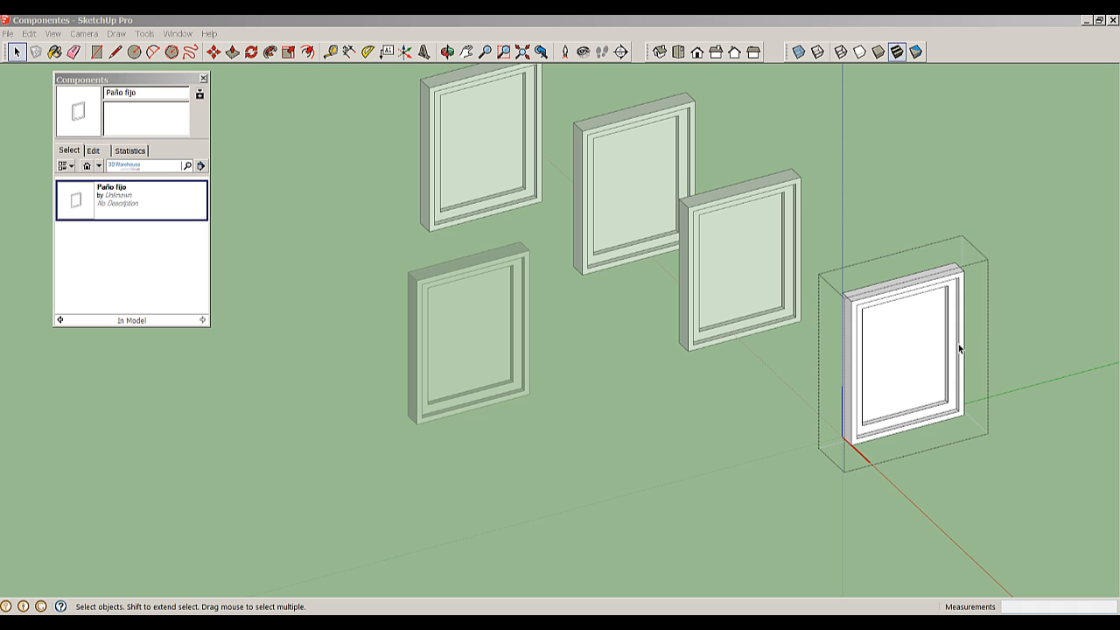
click(232, 52)
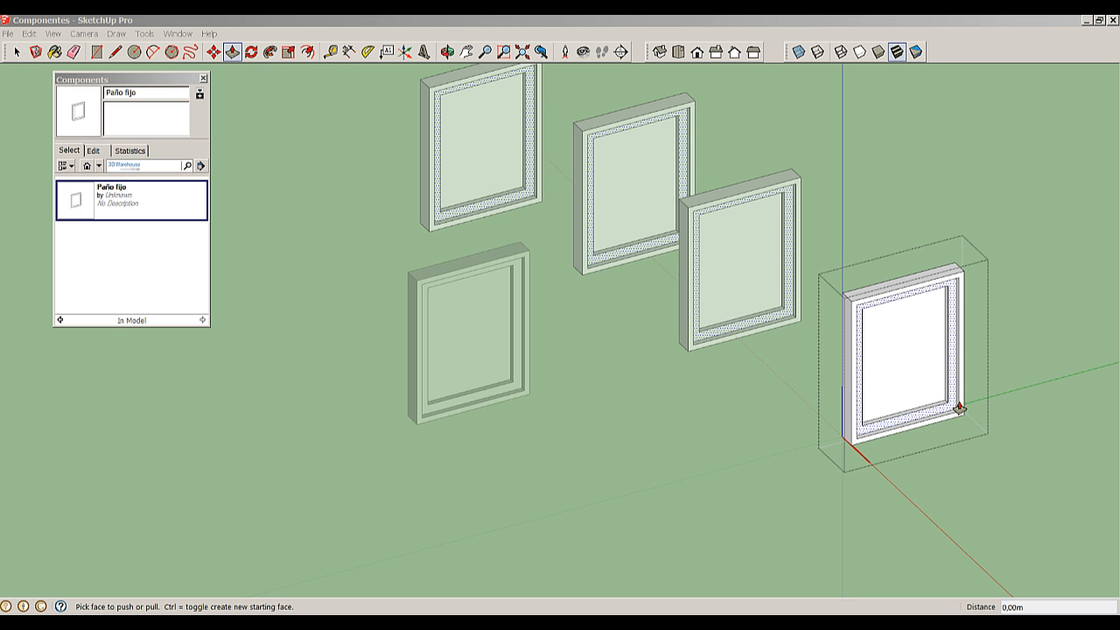
click(970, 397)
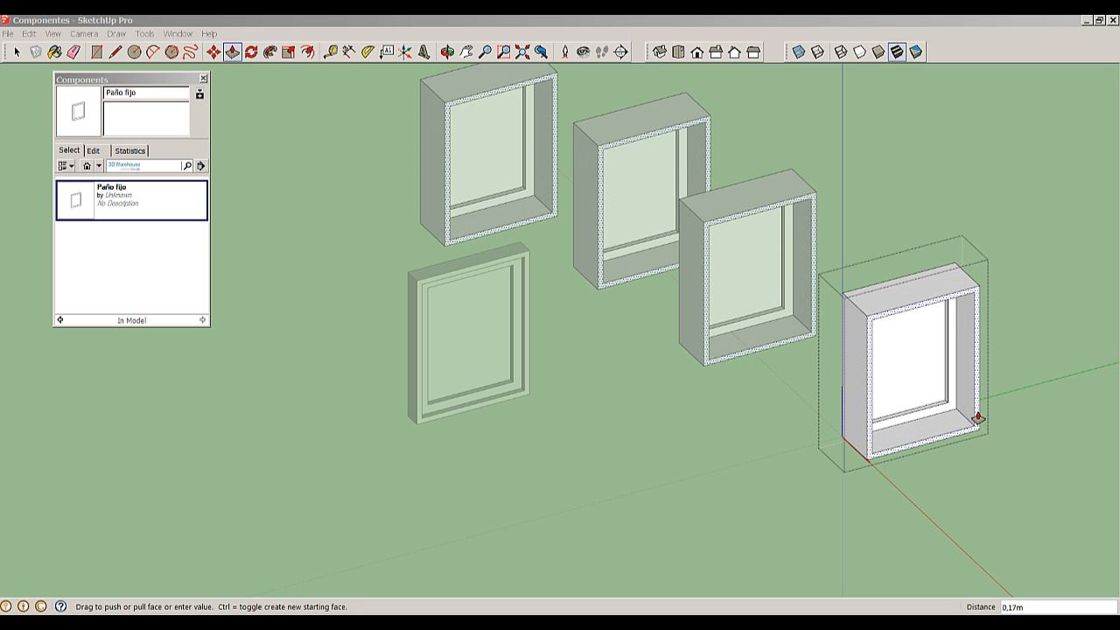
click(971, 412)
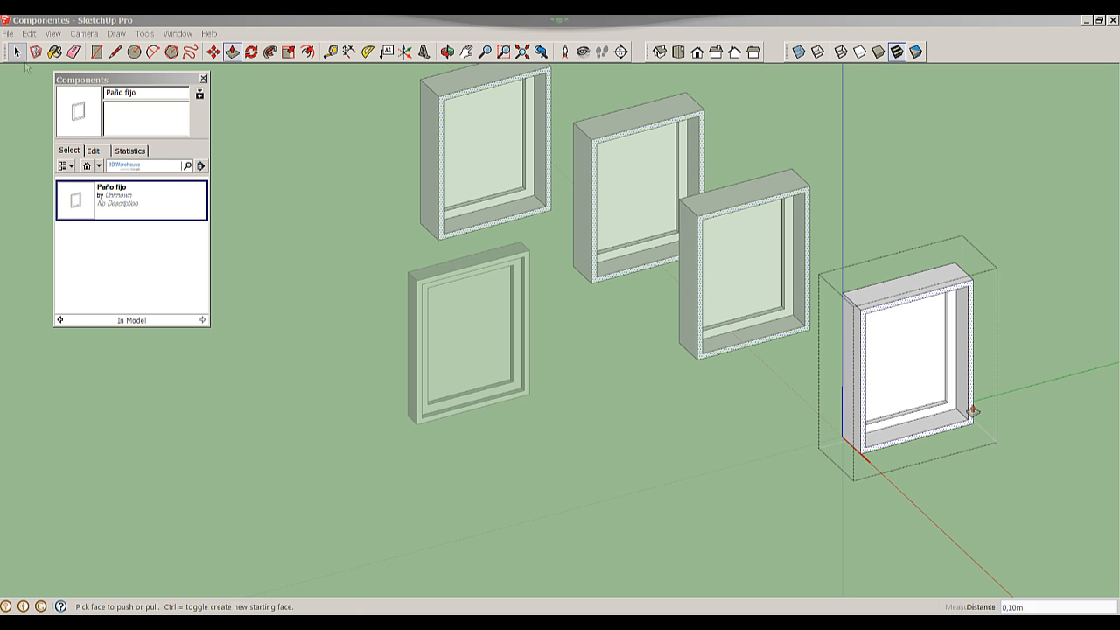
key(space)
click(761, 395)
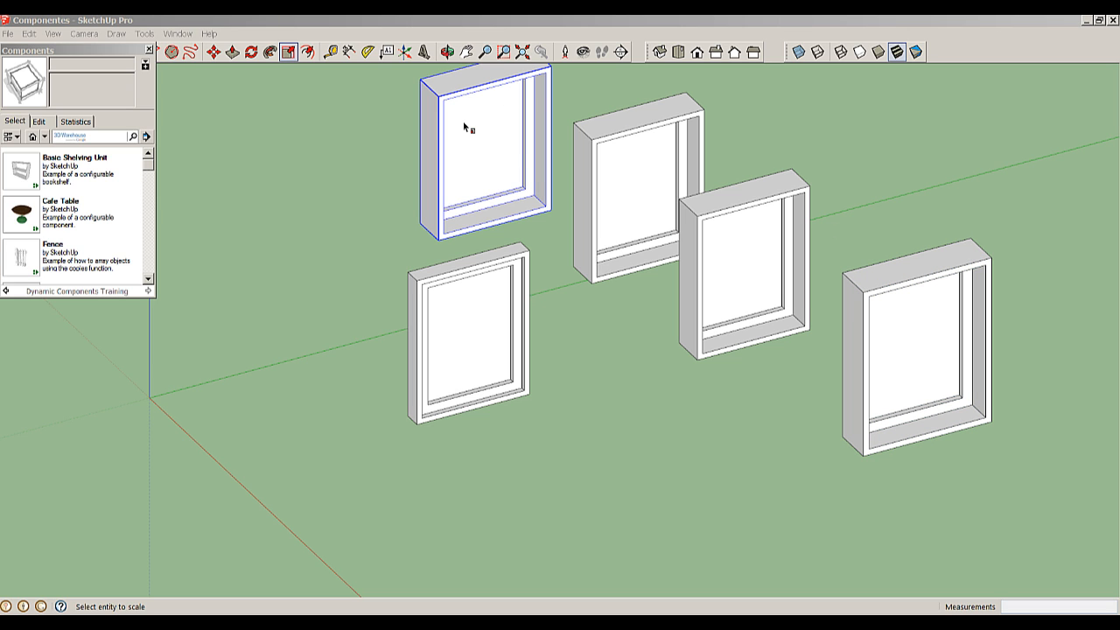
Scale the rightmost window up uniformly from its upper front corner.
click(910, 264)
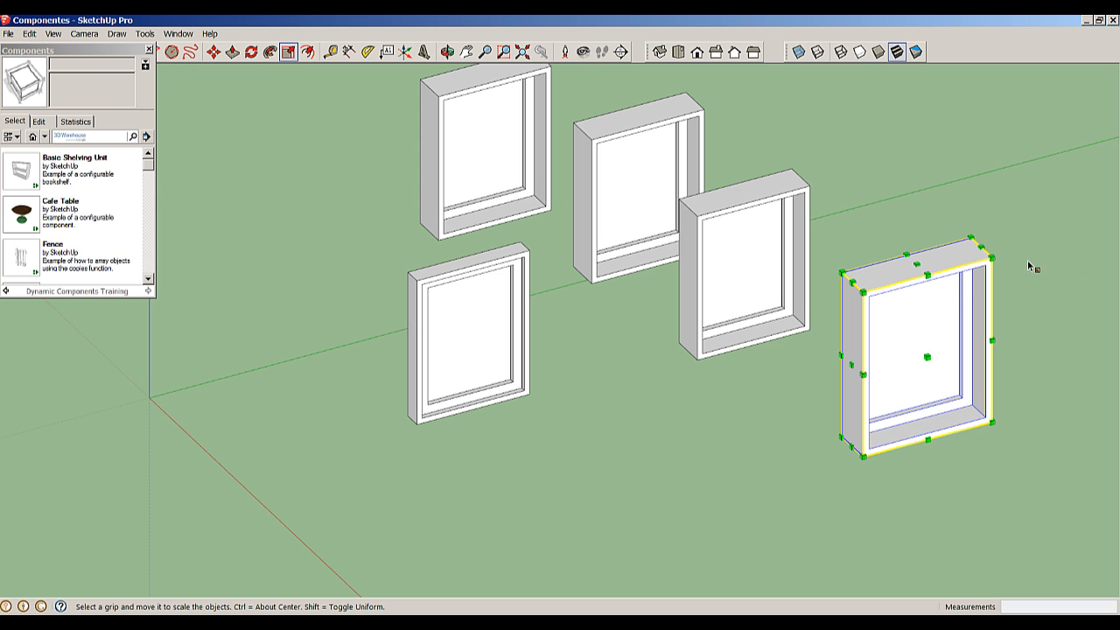
drag(991, 258, 1079, 201)
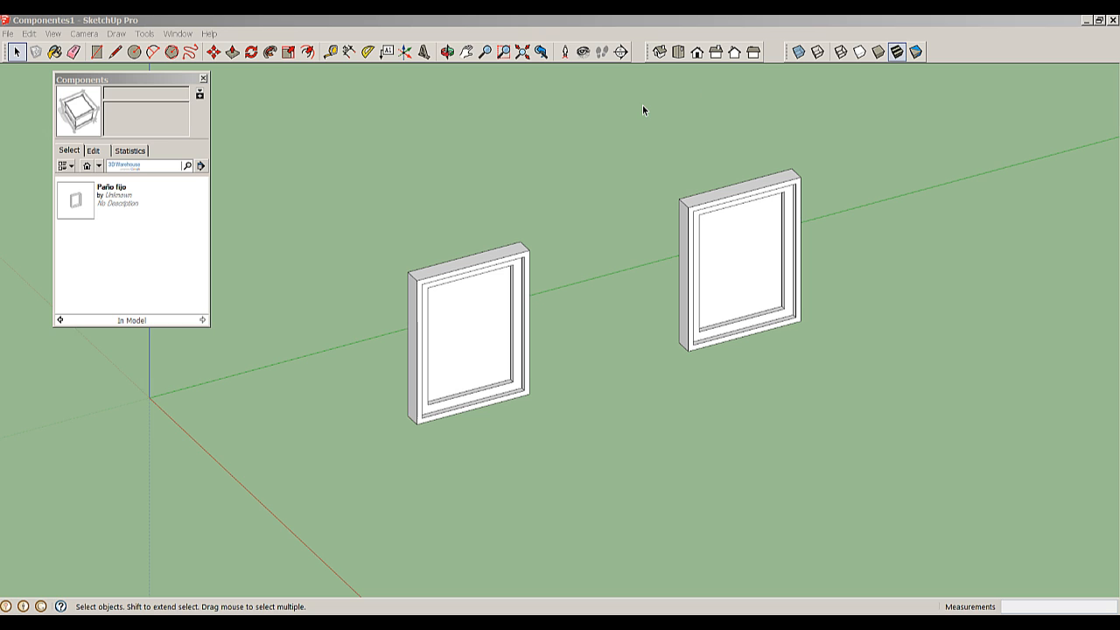
Open the Dynamic Components Training collection from the Components library and look through its components.
click(100, 166)
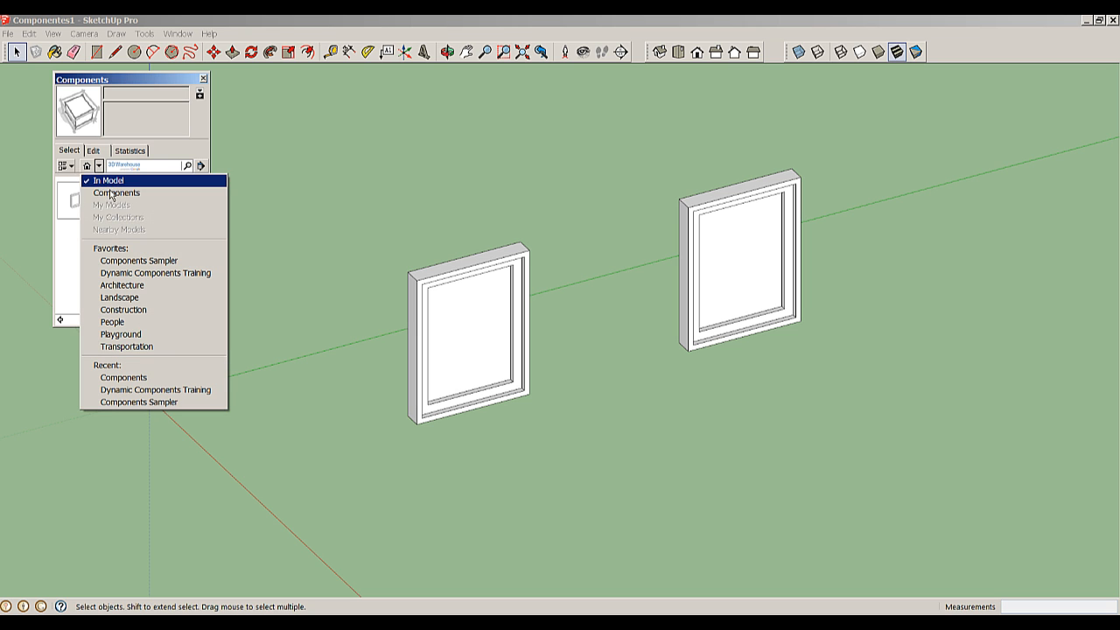
click(110, 196)
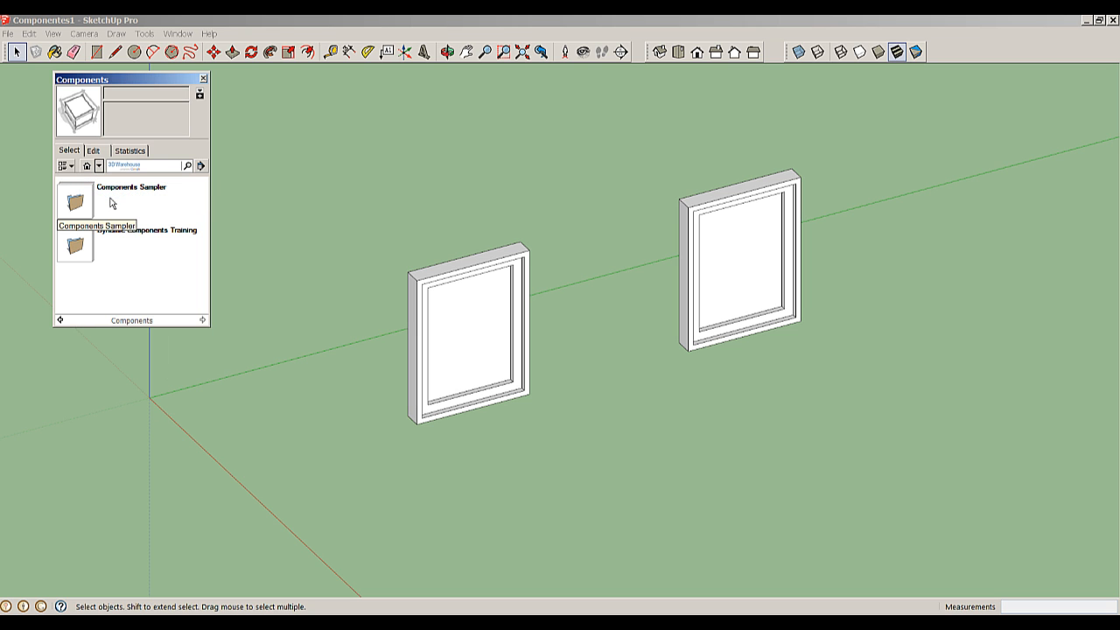
click(89, 254)
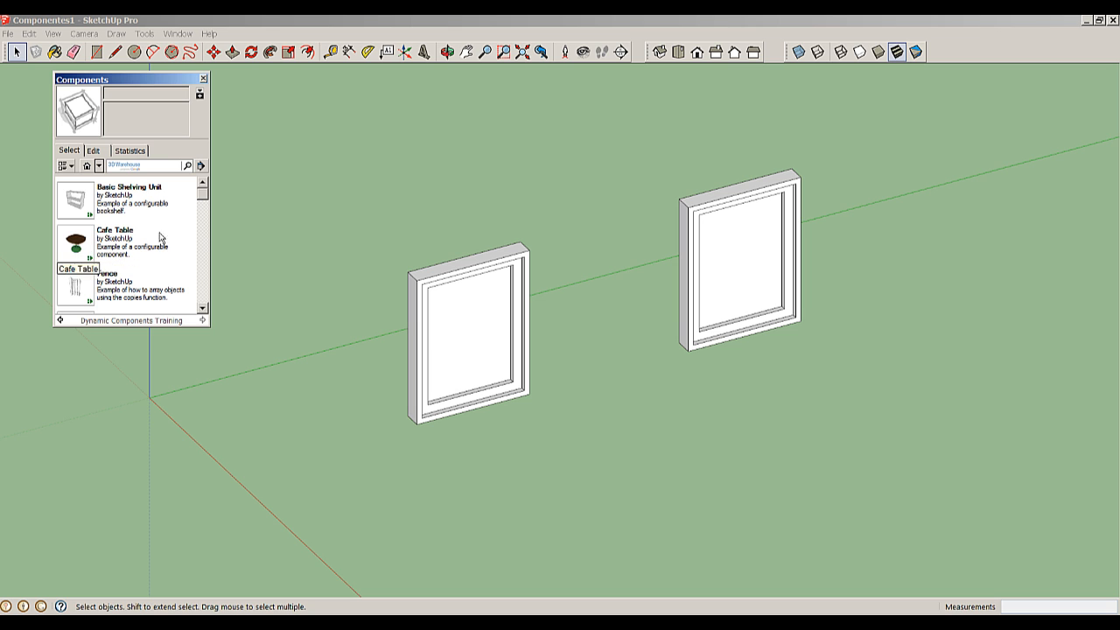
scroll(211, 226, down, 1)
scroll(210, 254, down, 2)
scroll(210, 263, up, 3)
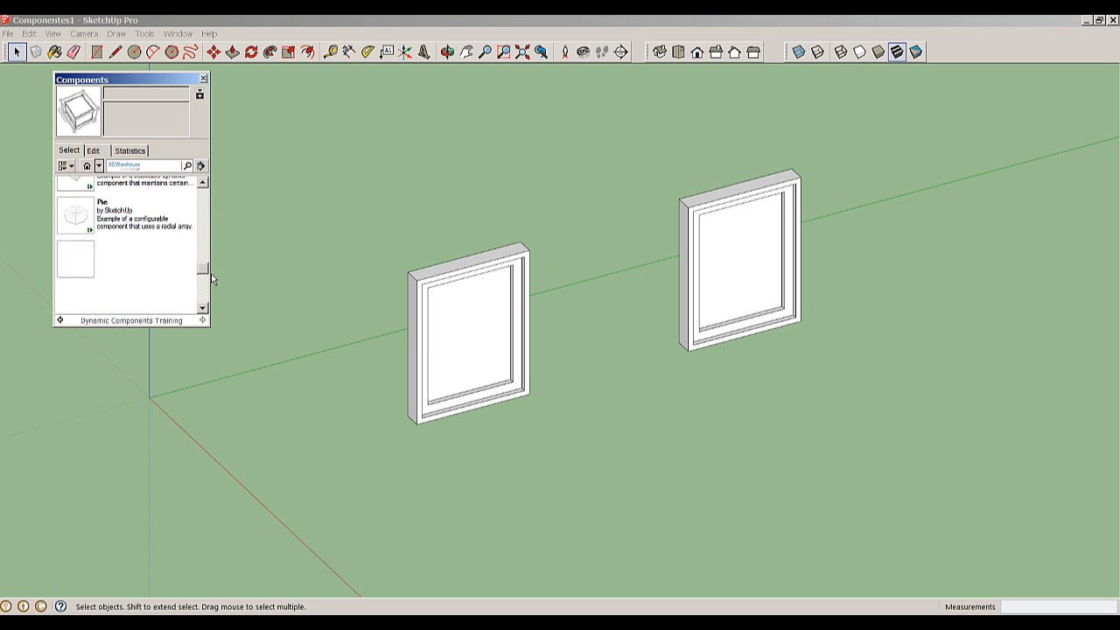
scroll(209, 212, up, 1)
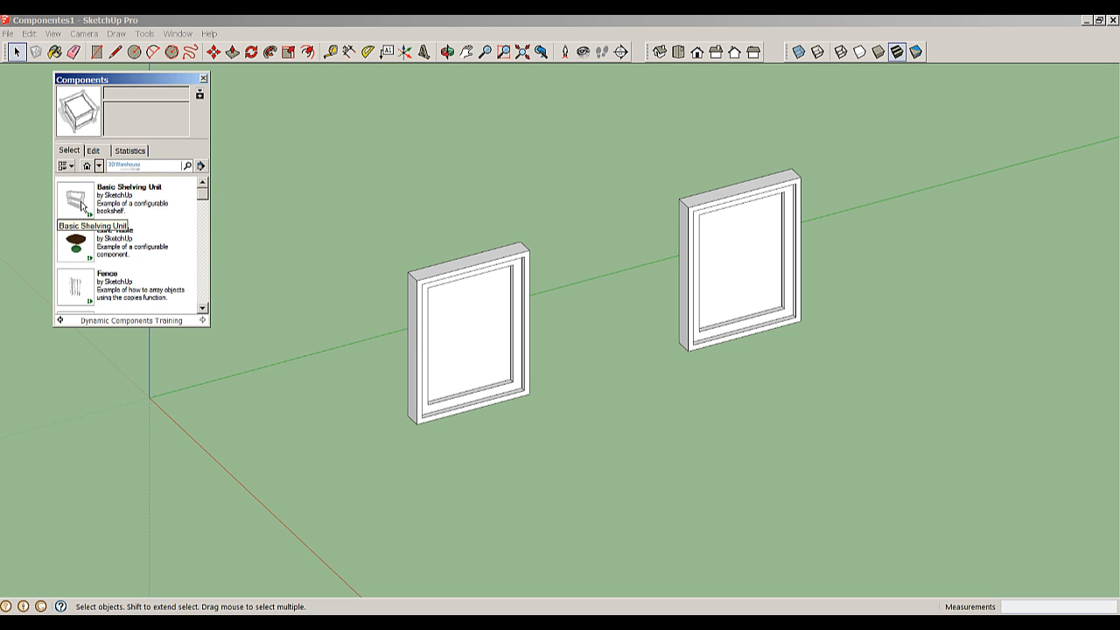
Insert the Basic Shelving Unit component to the right of the two windows.
click(82, 206)
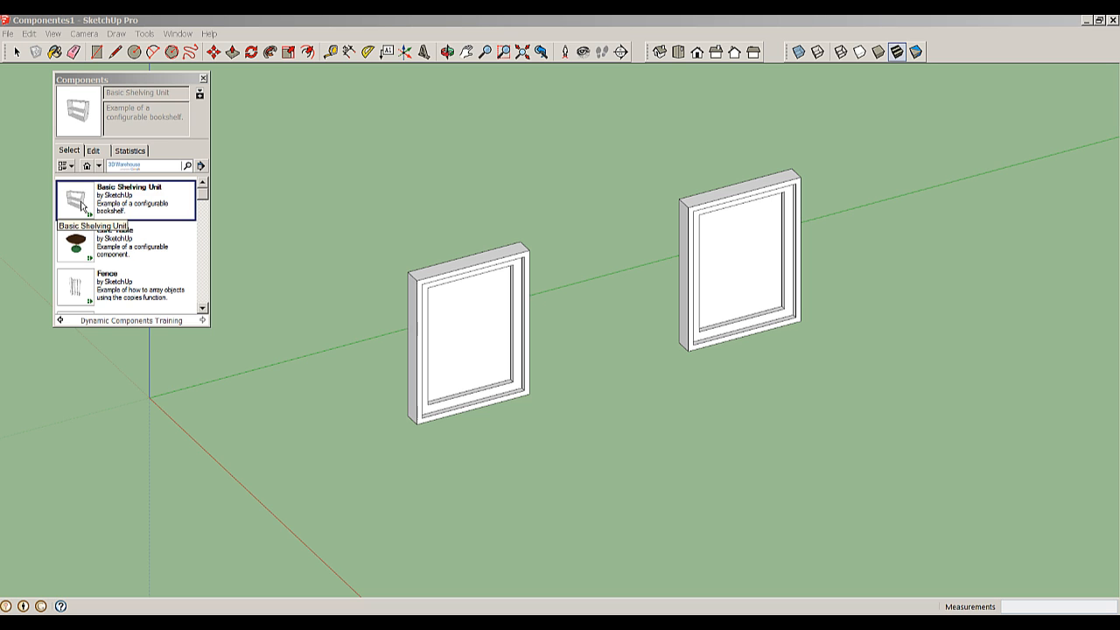
click(81, 206)
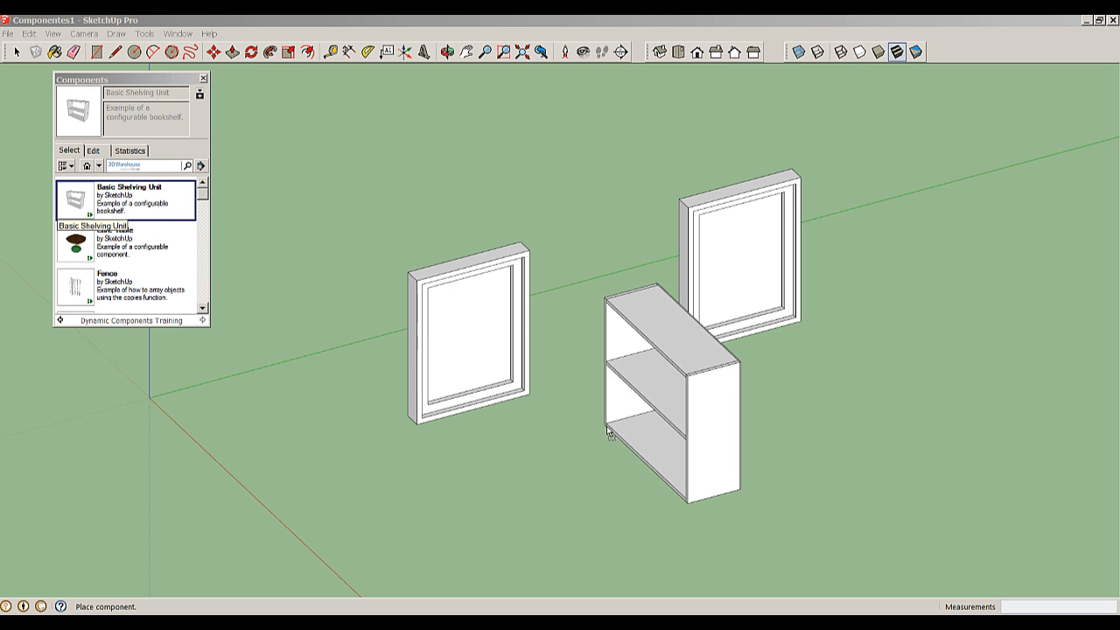
click(861, 326)
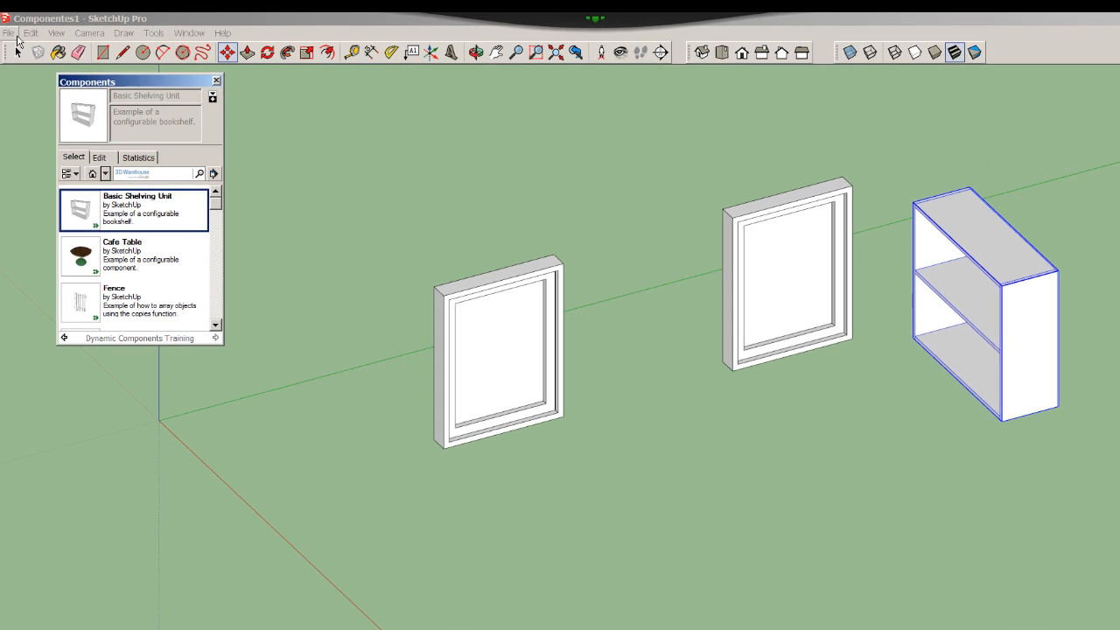
Search 3D Warehouse for "mesa" models and look through the first page of results.
click(16, 37)
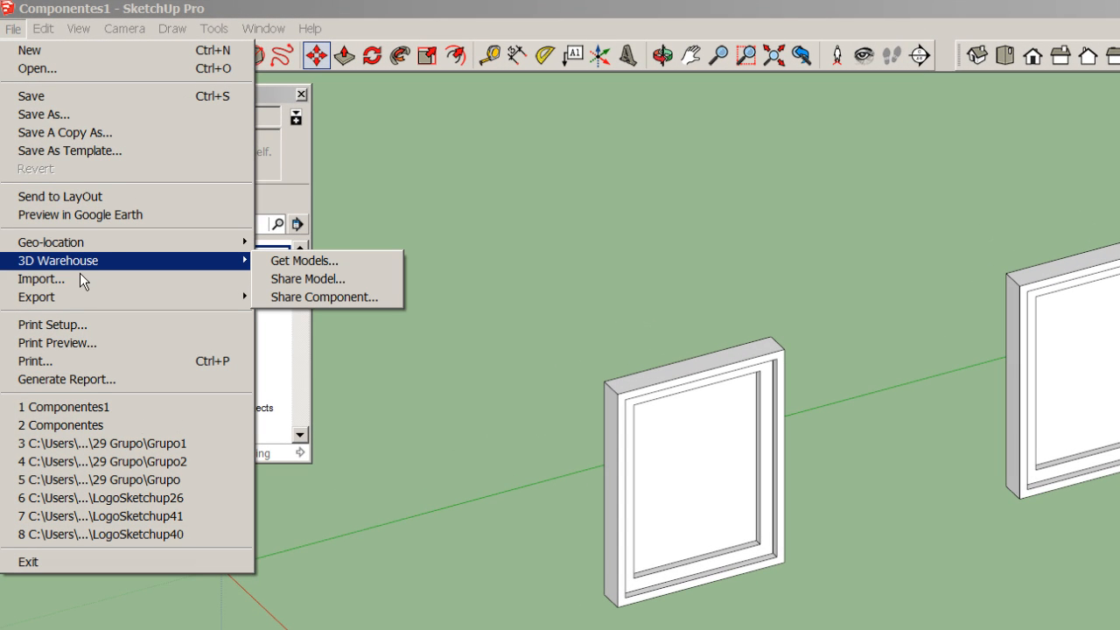
click(320, 269)
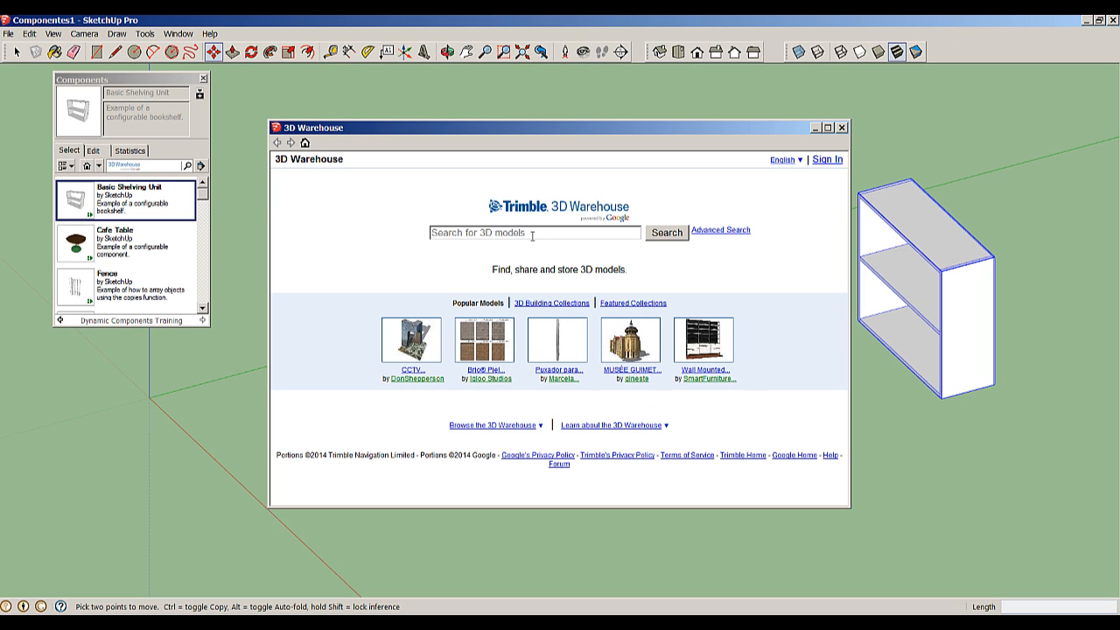
click(555, 236)
text(mesa)
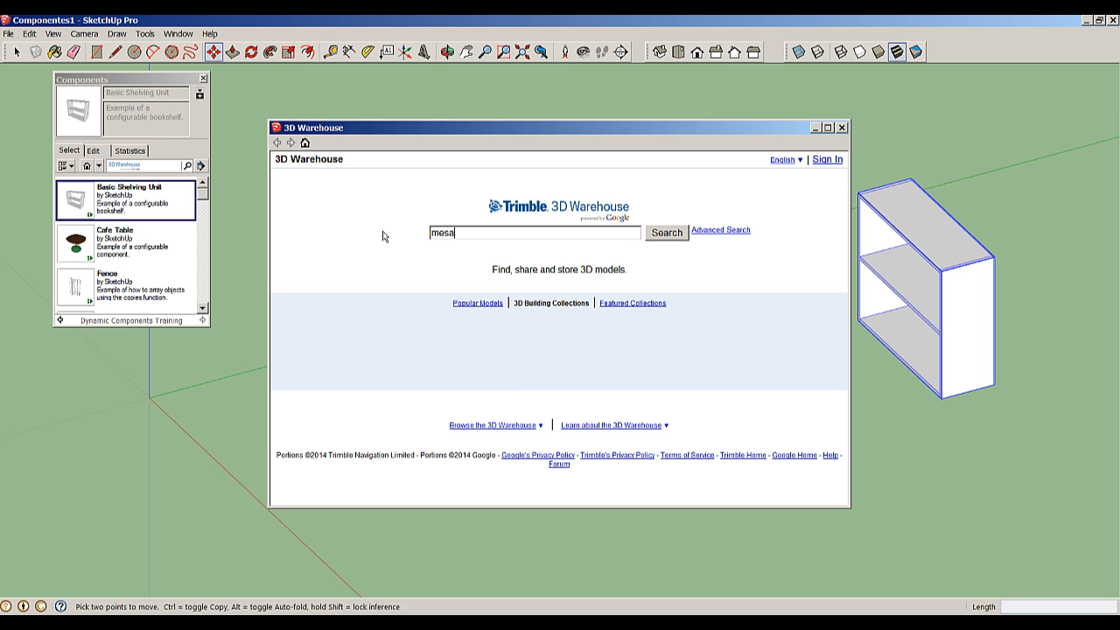
key(Return)
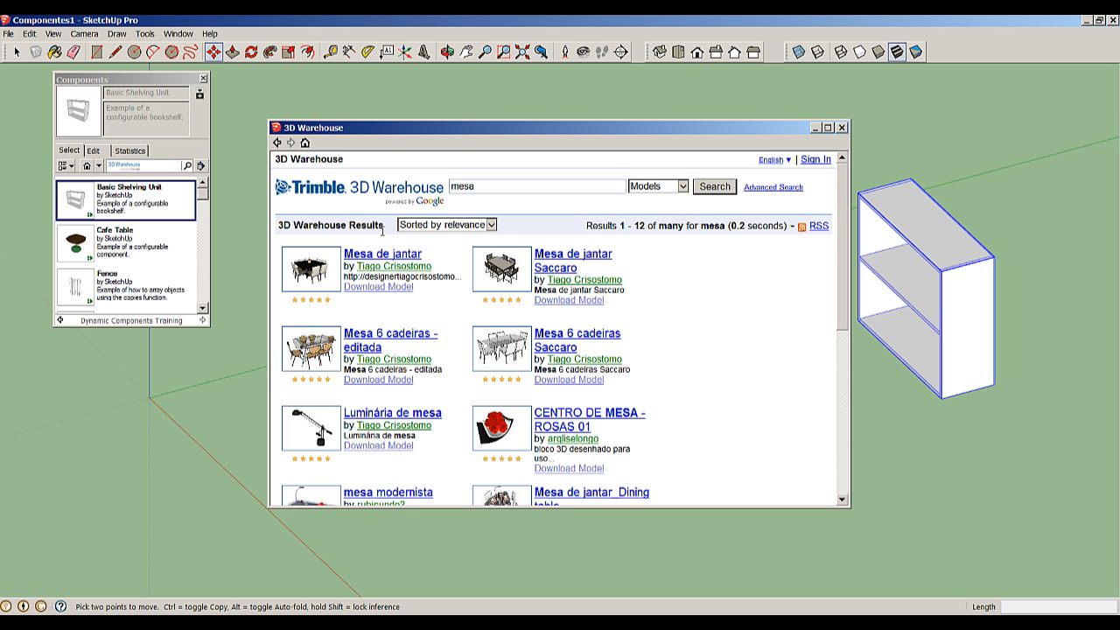
drag(844, 284, 843, 449)
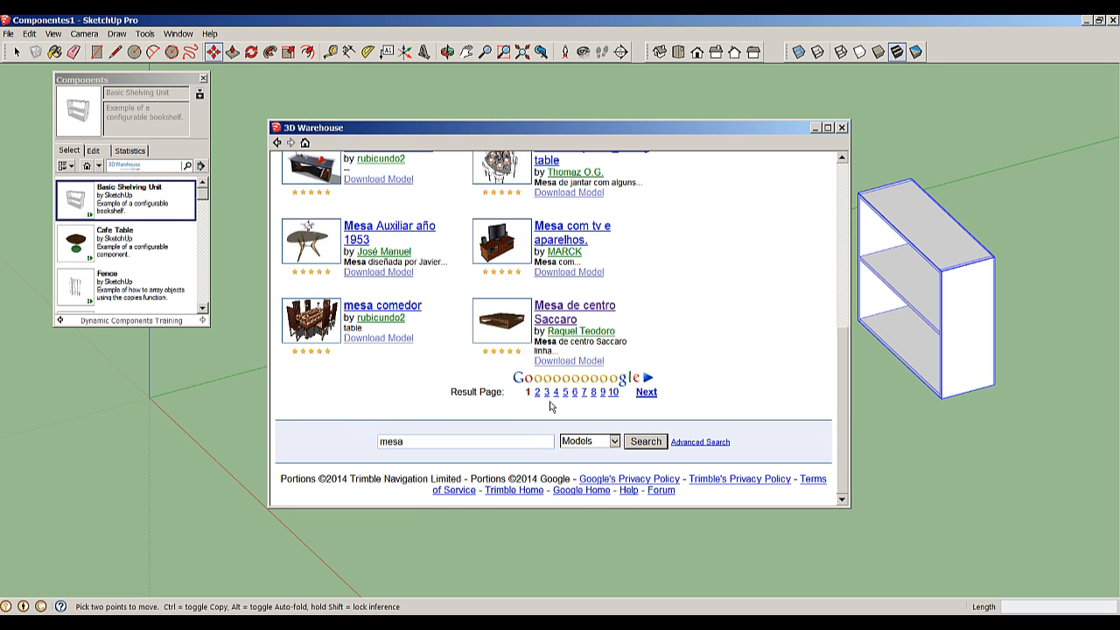
drag(844, 442, 849, 232)
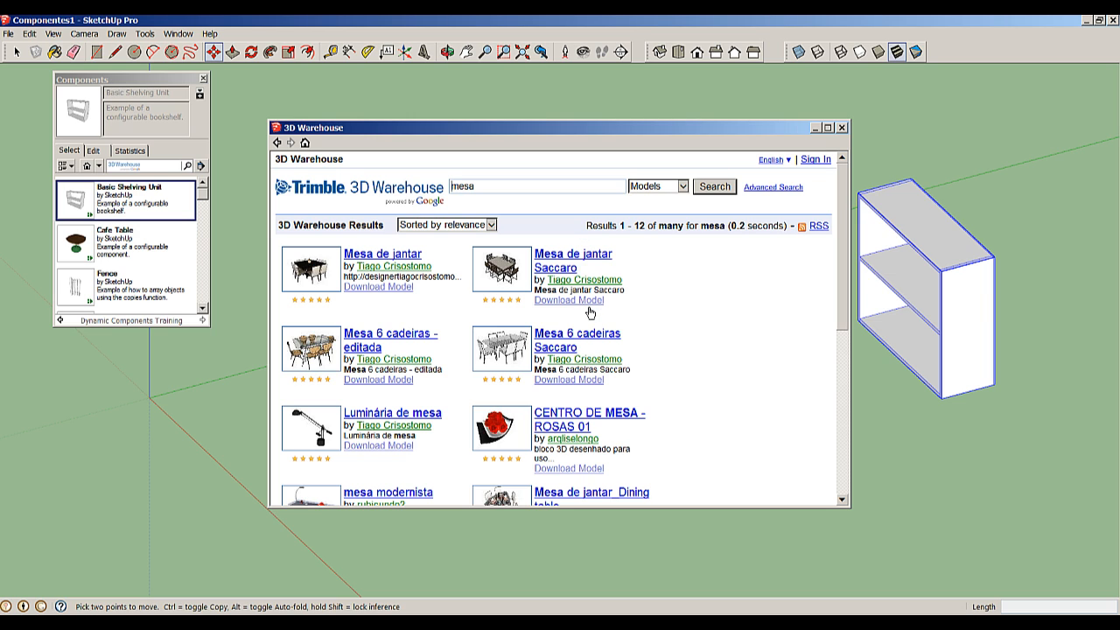
Preview the Mesa de jantar Saccaro model in 3D, load it directly into the model and place it in front of the windows.
click(571, 253)
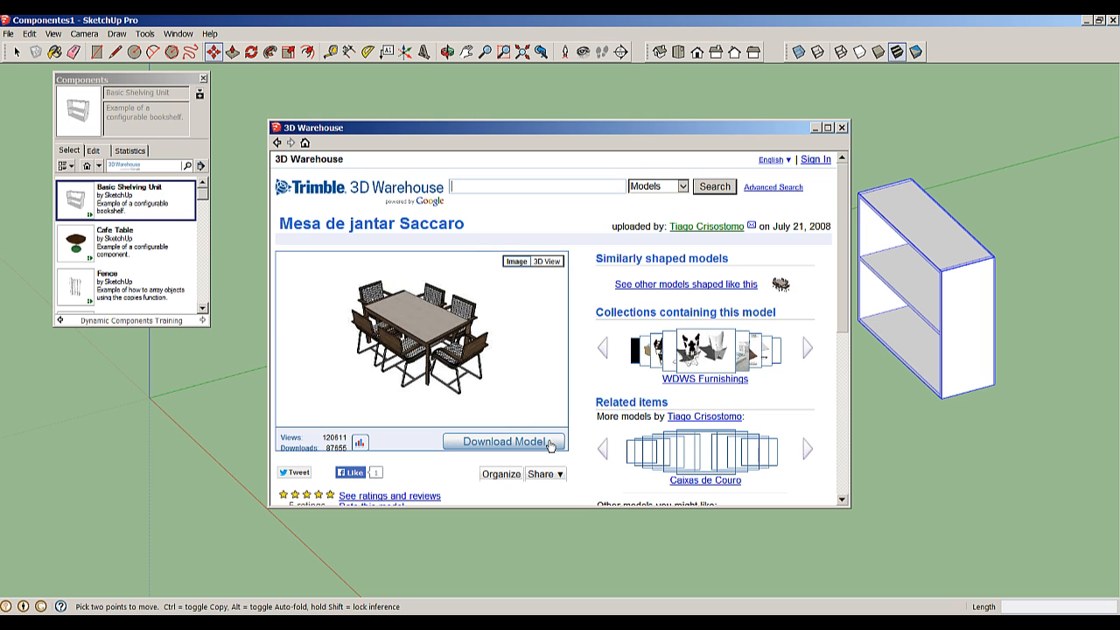
click(548, 263)
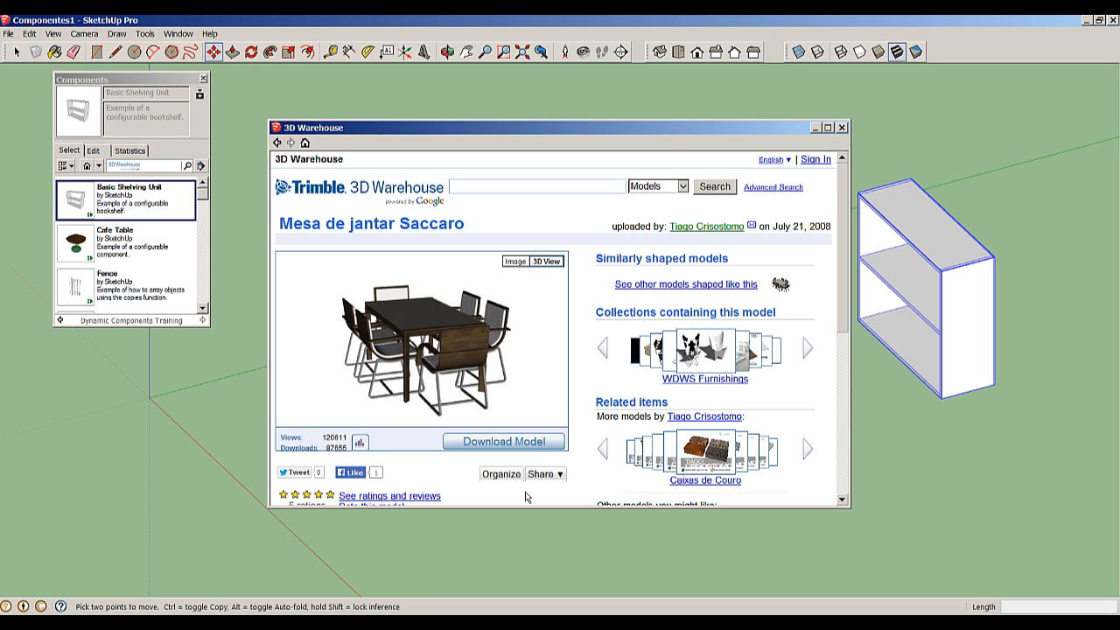
click(528, 449)
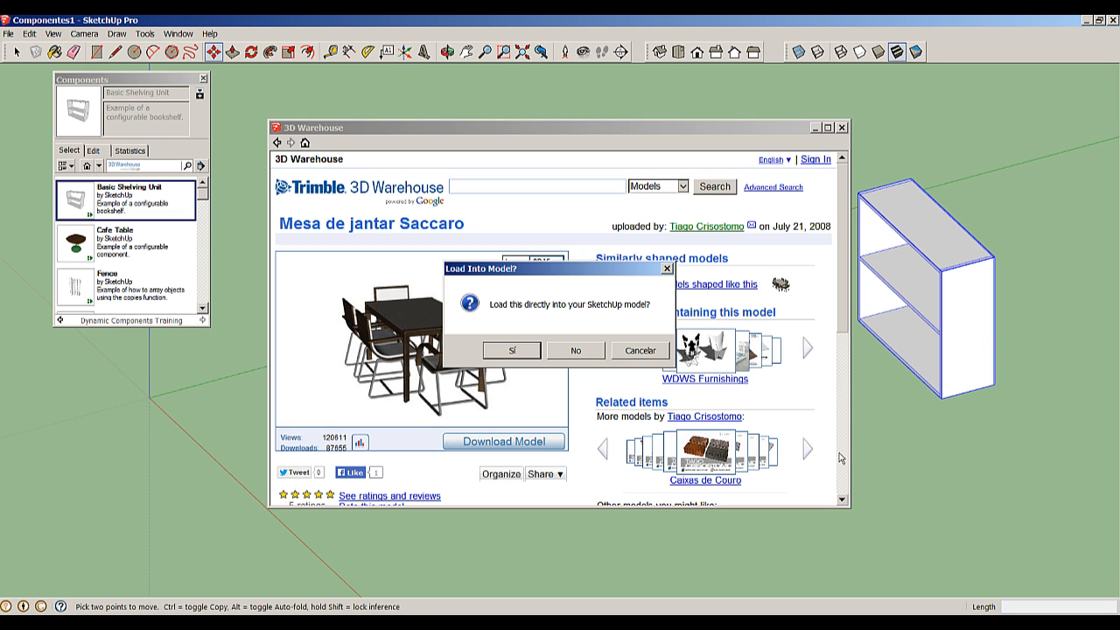
click(513, 351)
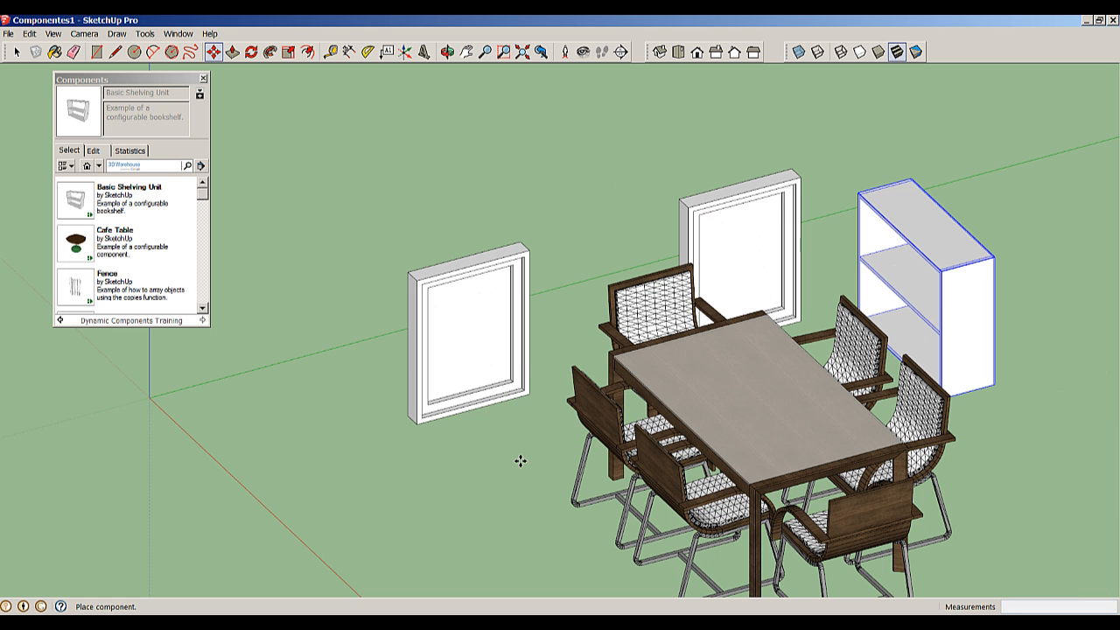
click(478, 478)
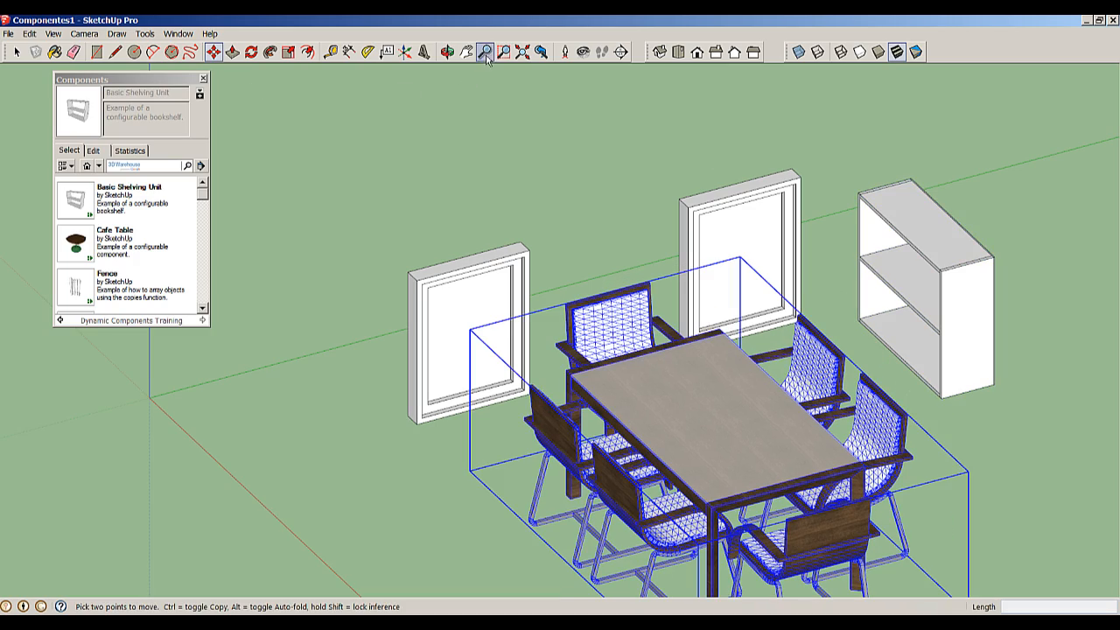
Import the heladera (1) file from the BloquesSketch folder and place the refrigerator to the right of the shelving unit.
click(465, 51)
drag(655, 426, 626, 372)
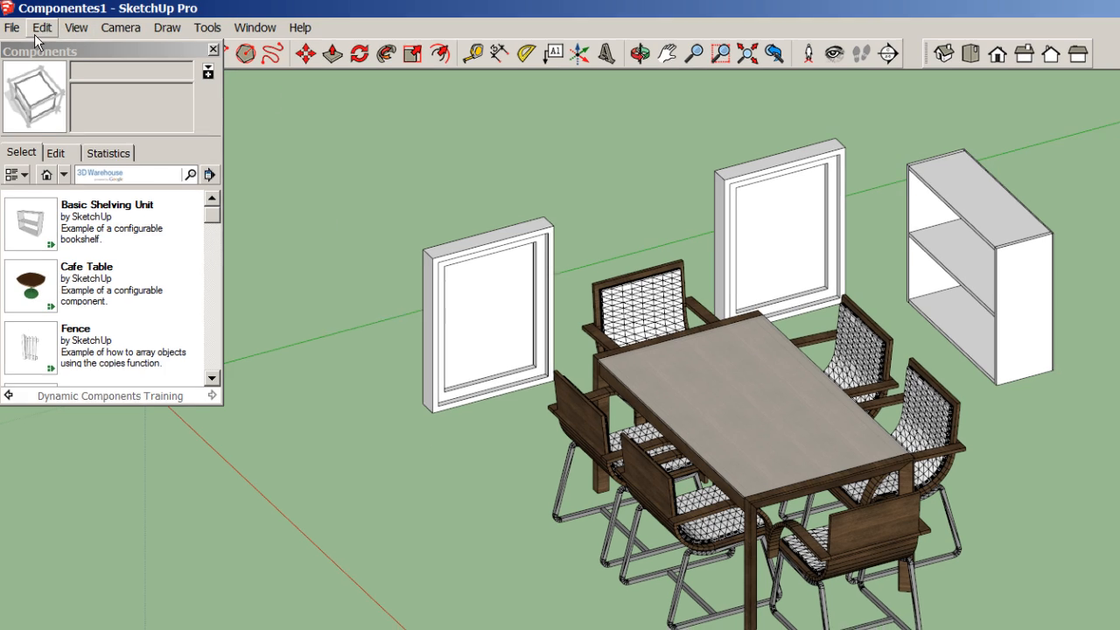
click(12, 27)
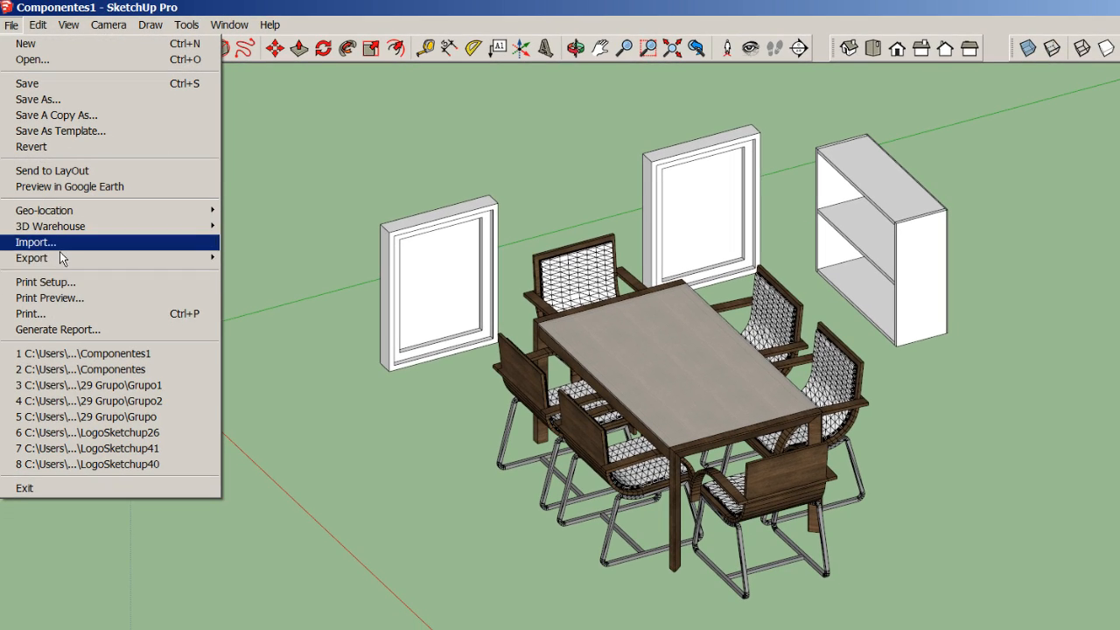
click(62, 243)
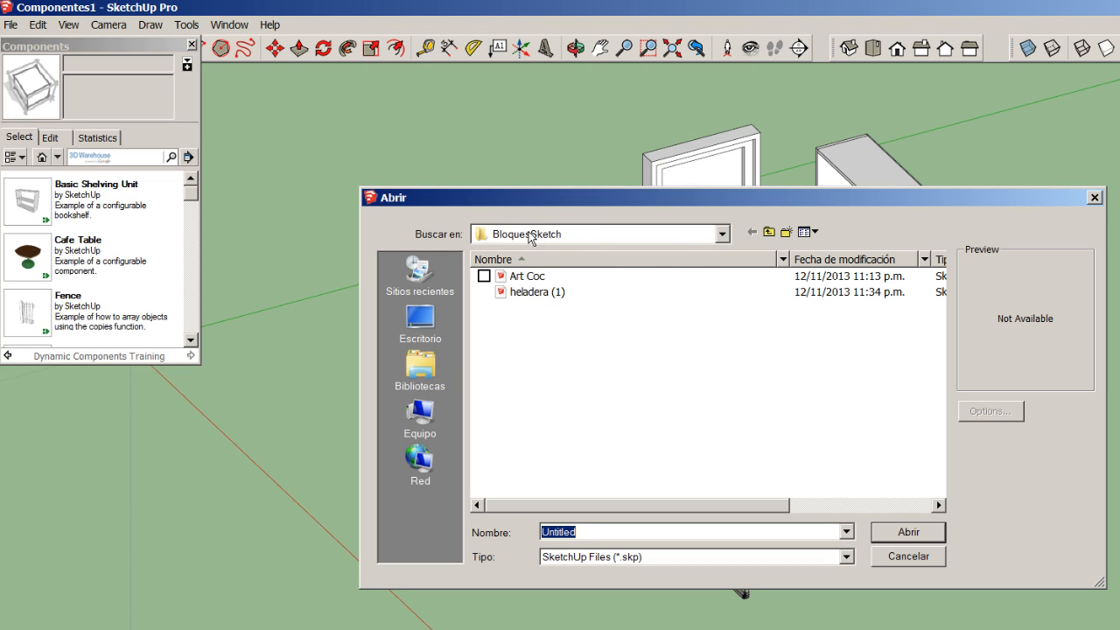
click(543, 294)
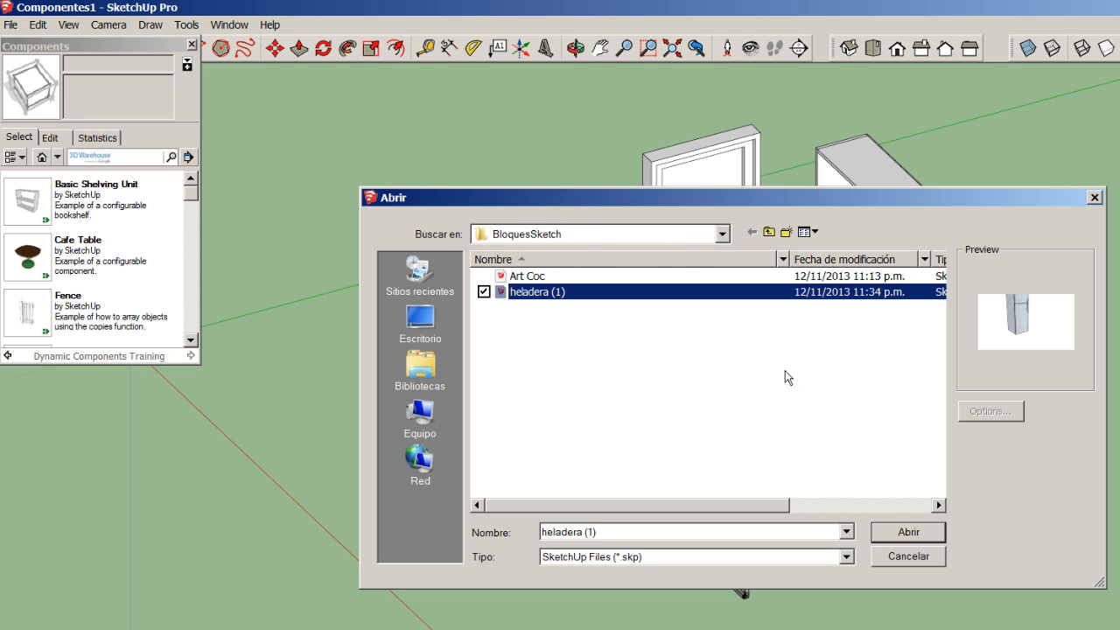
click(909, 532)
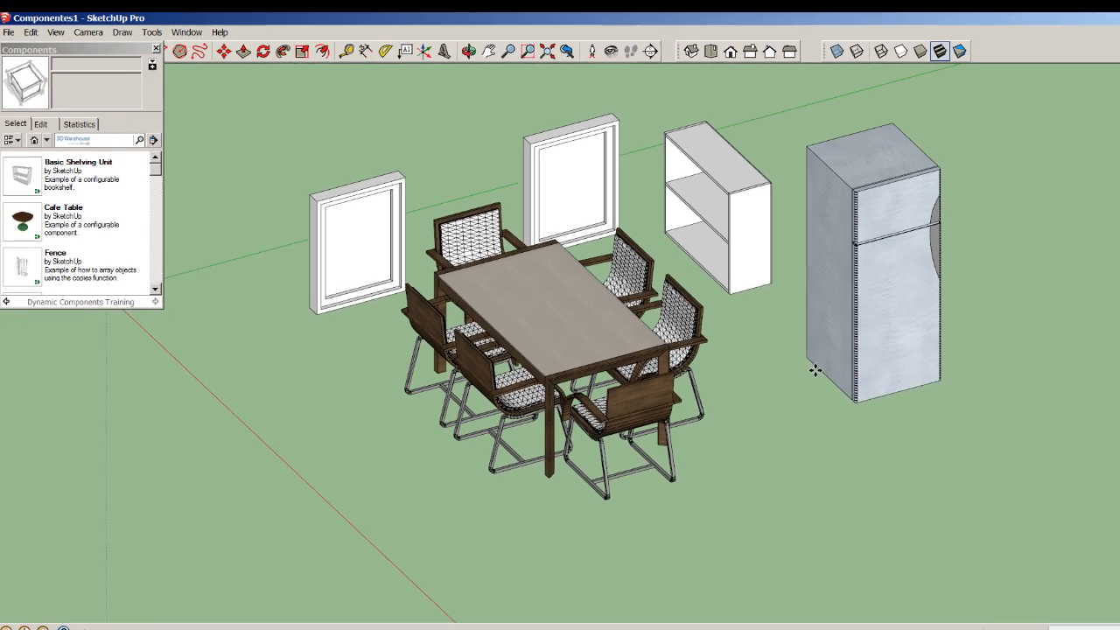
click(1001, 445)
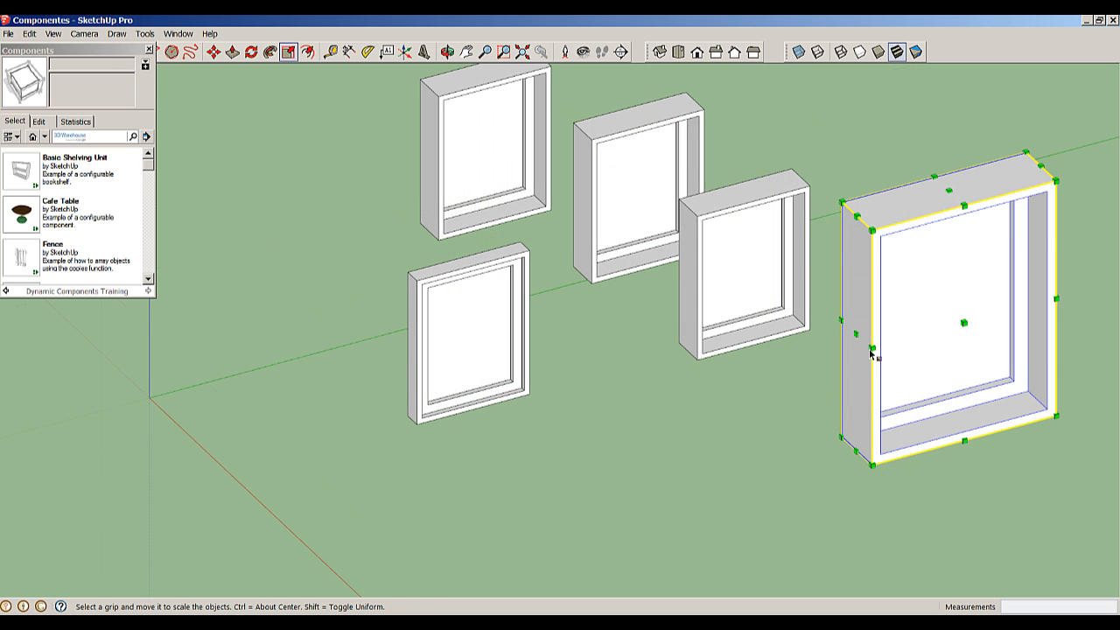
Reset the scale of the enlarged window component and leave the Scale tool.
click(818, 352)
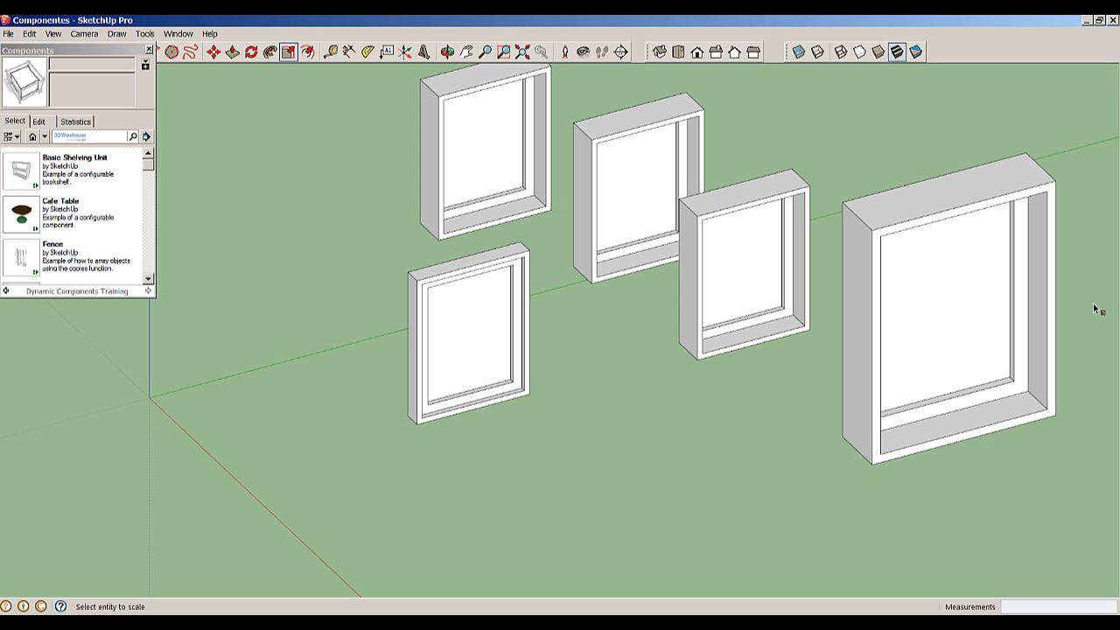
click(875, 324)
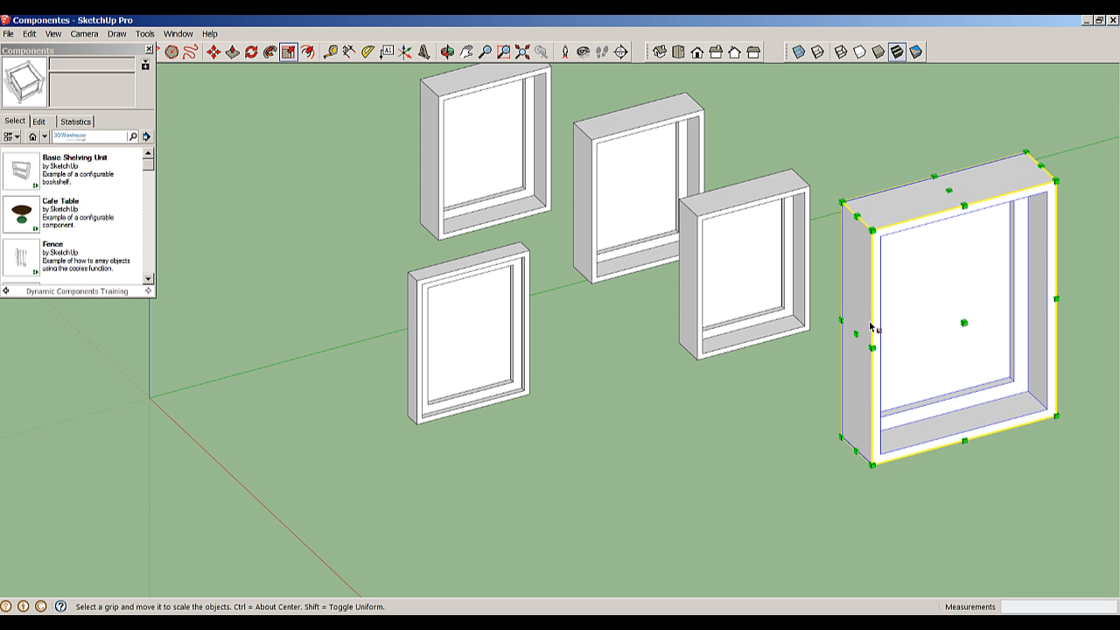
right_click(817, 265)
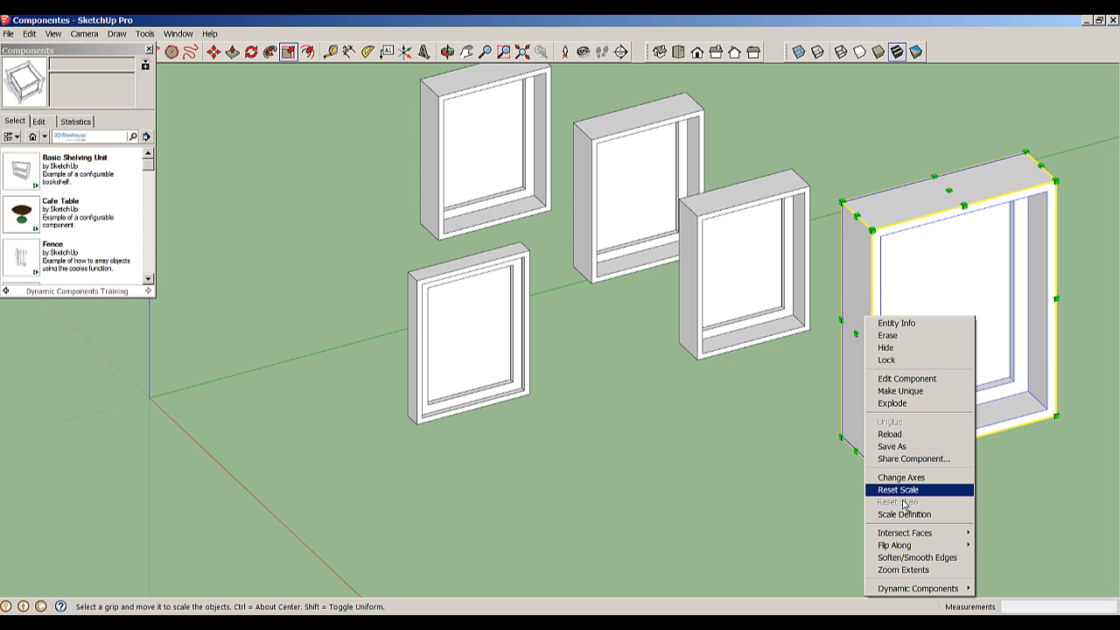
click(902, 491)
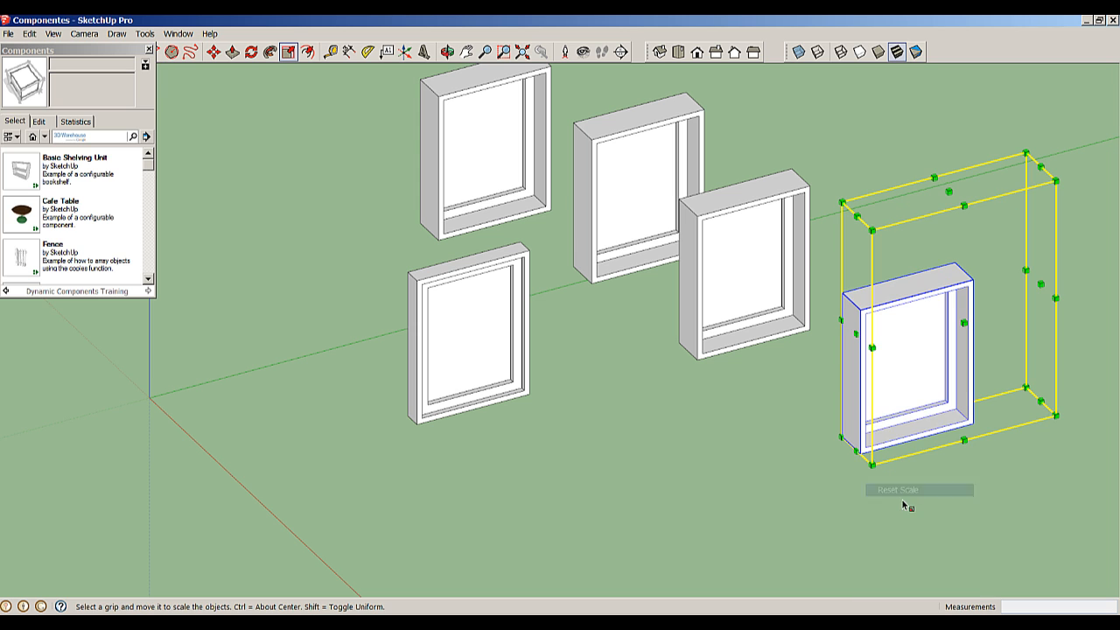
key(space)
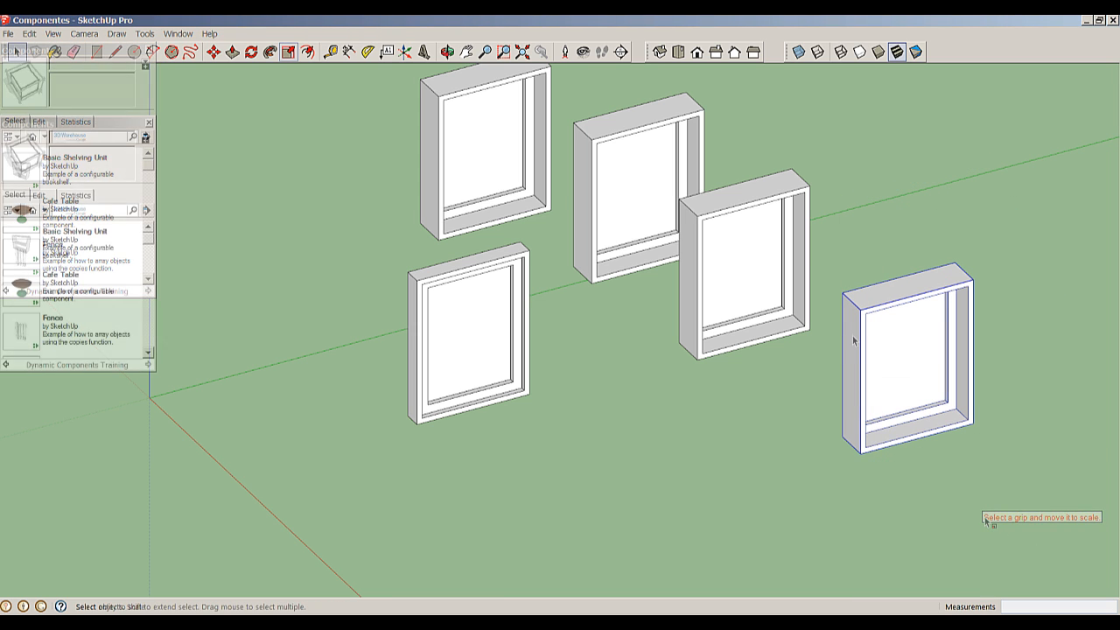
Look at the rescaled window's entity info, and open the component for editing and leave it unchanged.
right_click(858, 338)
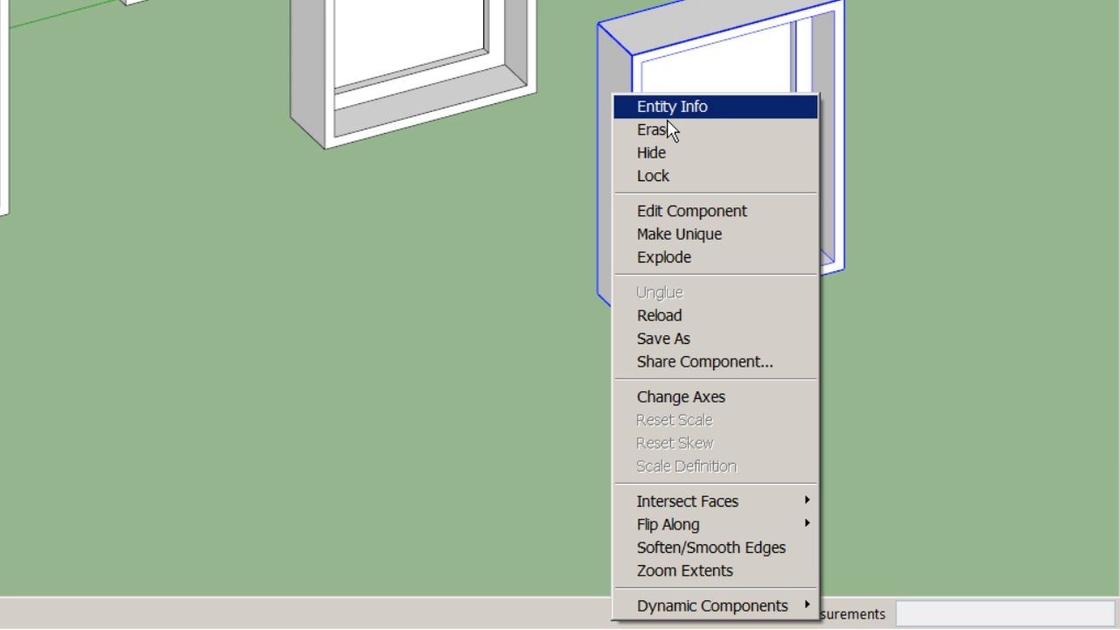
click(667, 119)
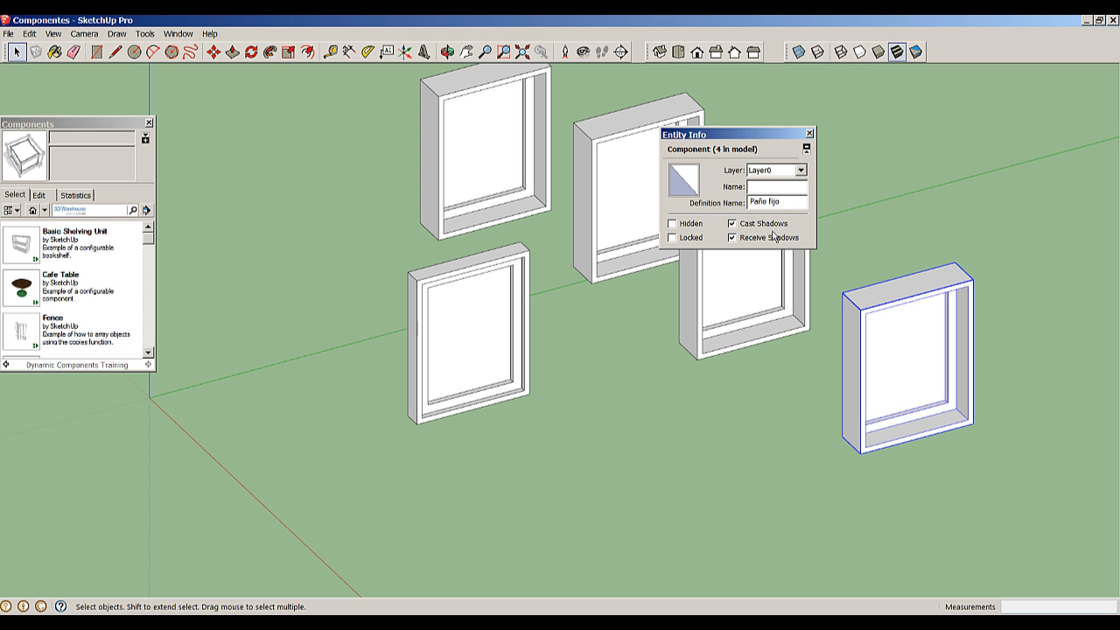
right_click(884, 297)
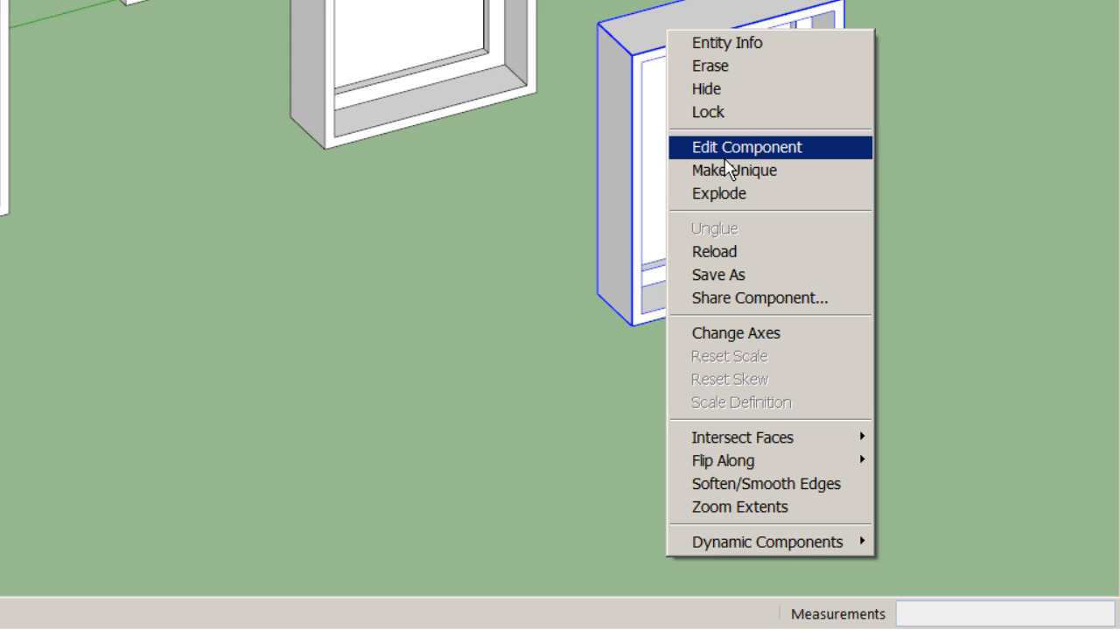
click(726, 157)
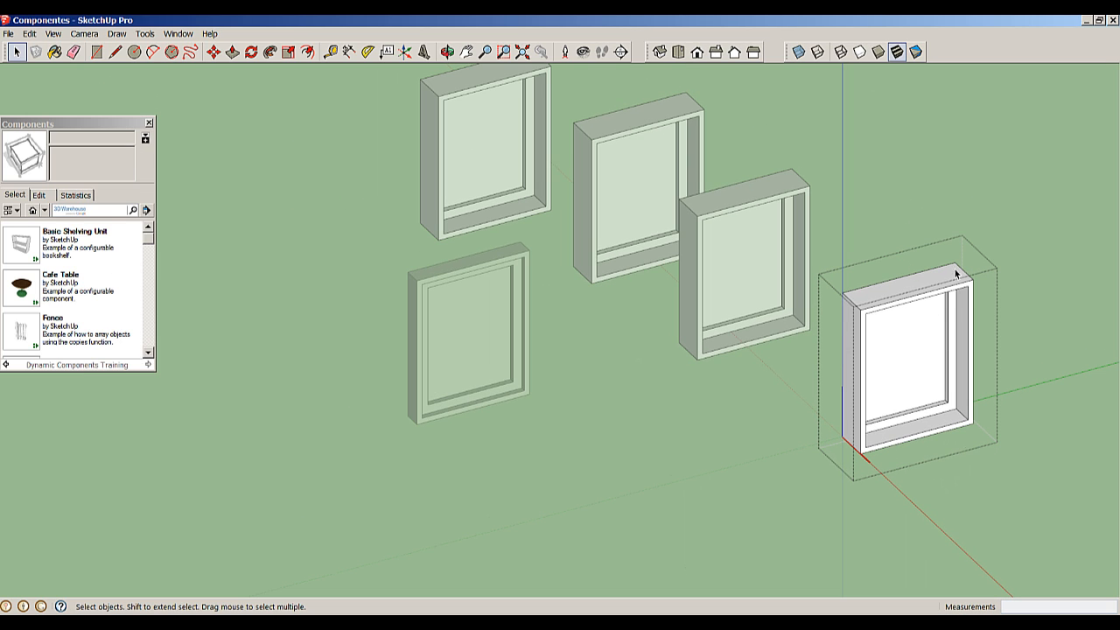
click(1037, 493)
Make the restored window copy unique so it is independent of the other windows.
right_click(879, 291)
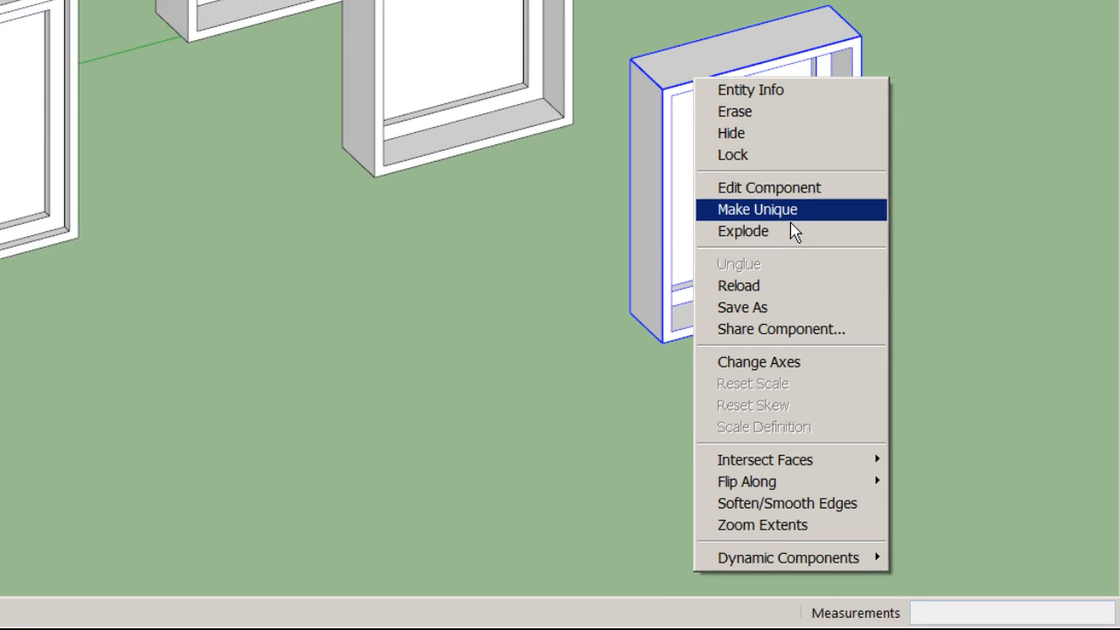
click(768, 193)
click(897, 344)
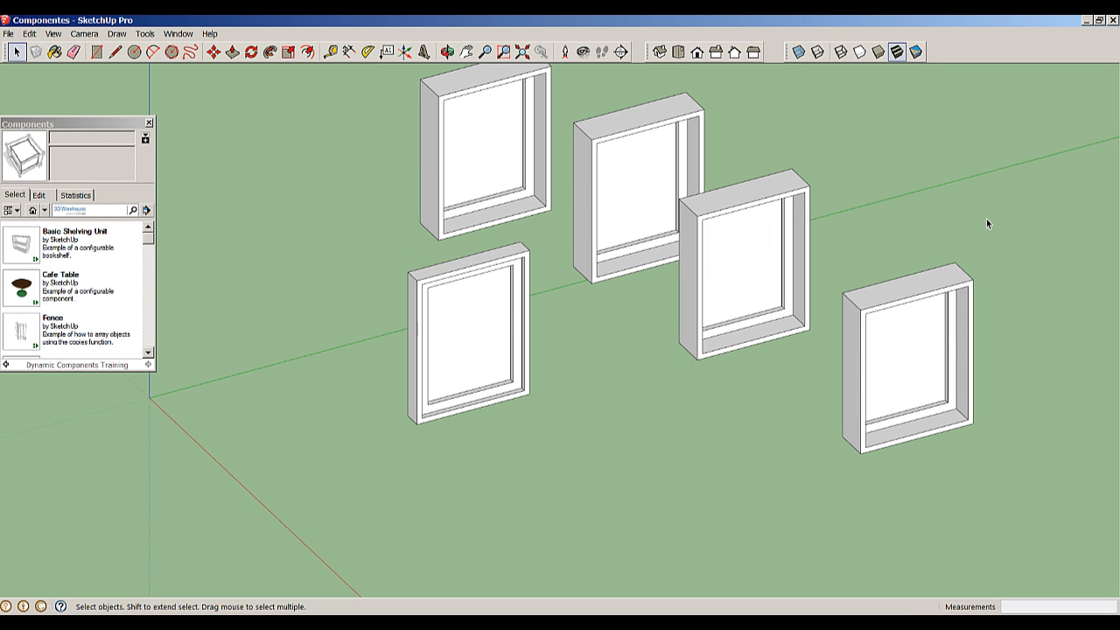
Open the unique window for editing and push/pull its frame by about 0.17 m.
click(931, 385)
double_click(931, 386)
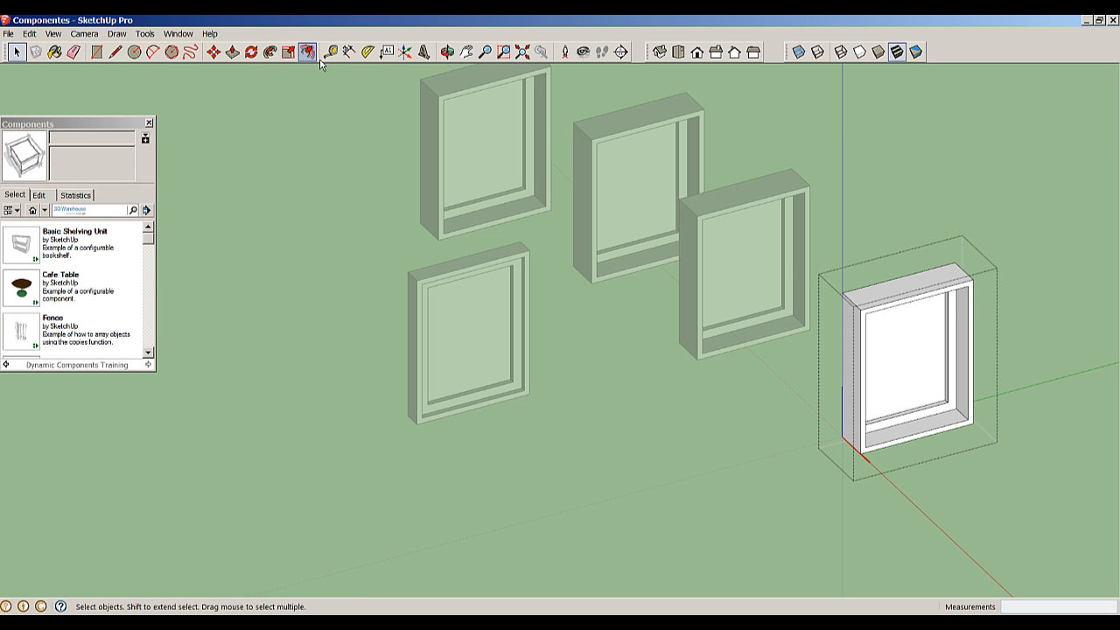
click(232, 52)
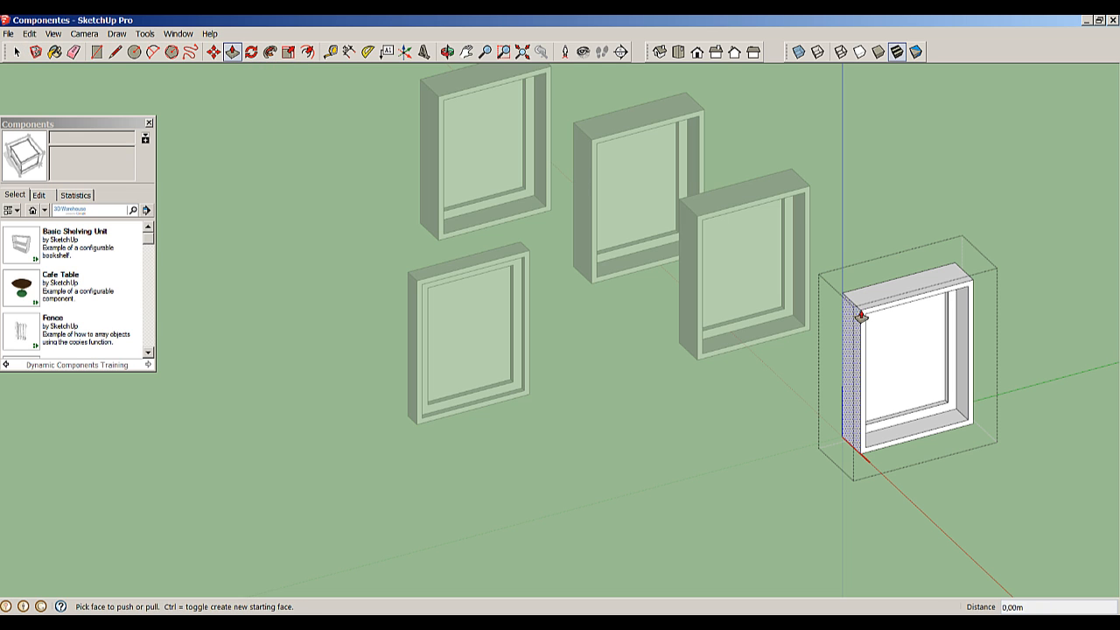
drag(870, 332, 936, 312)
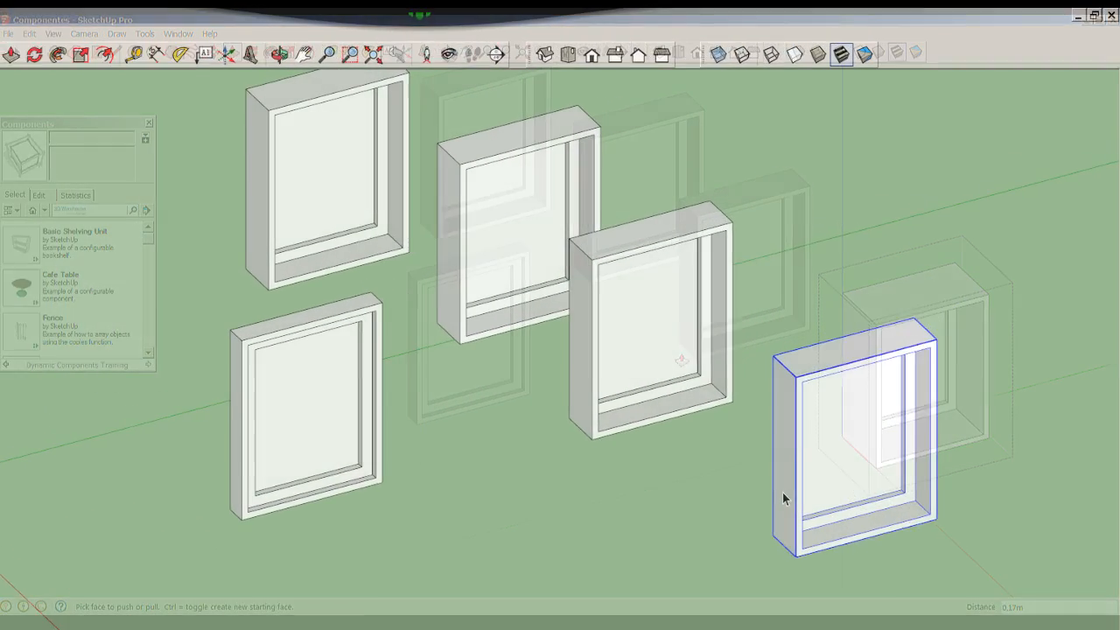
Explode the unique window component, select one of its loose faces, and undo the explosion.
right_click(854, 406)
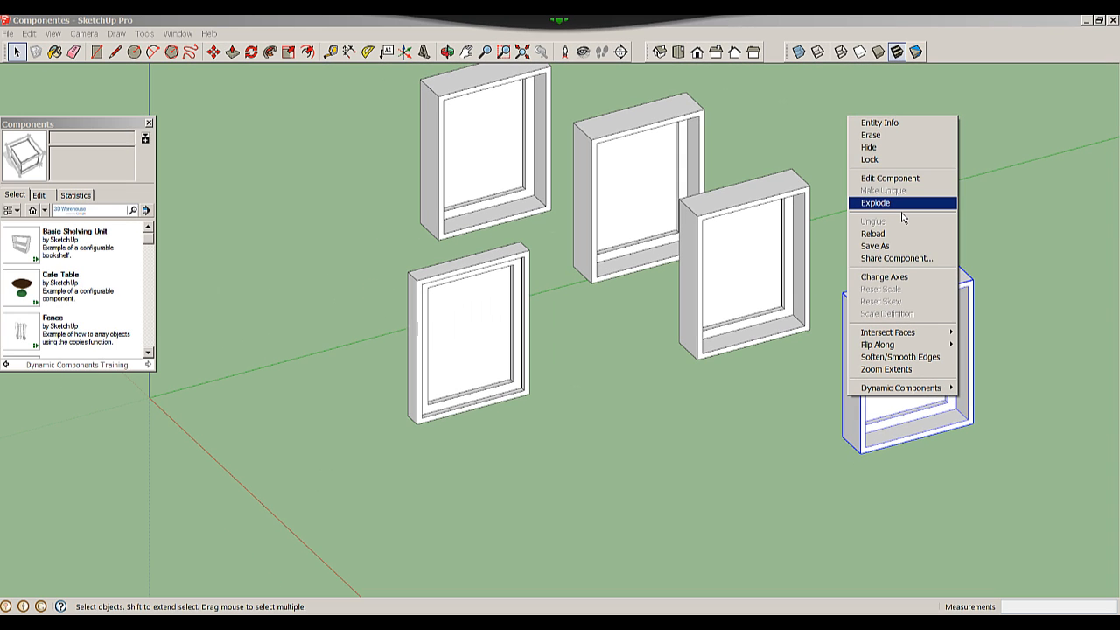
click(902, 208)
click(1059, 267)
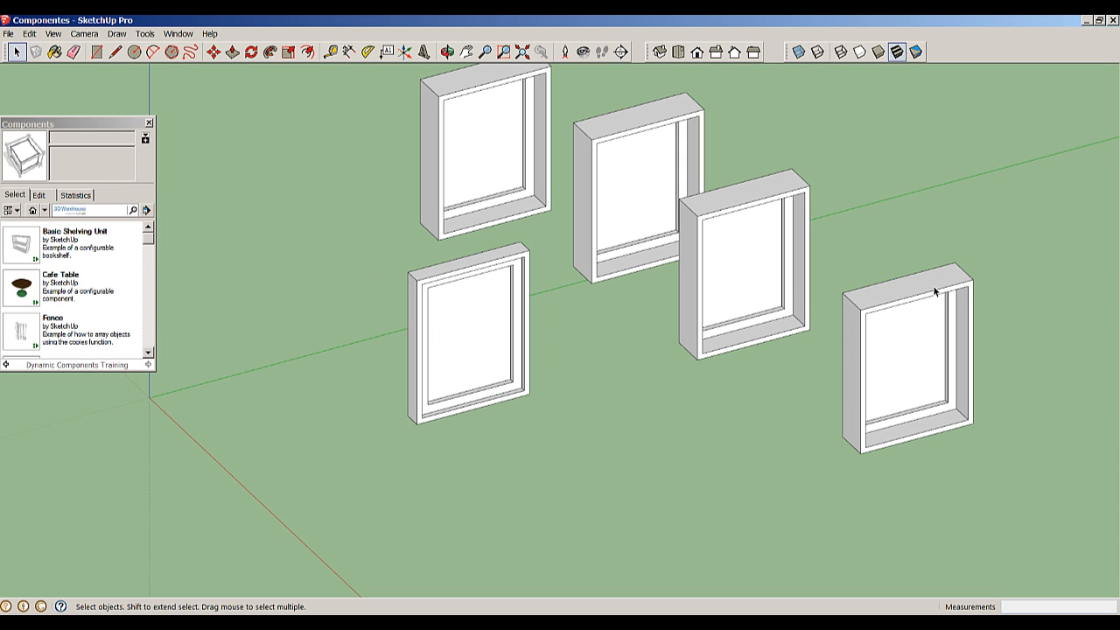
click(930, 300)
key(ctrl+z)
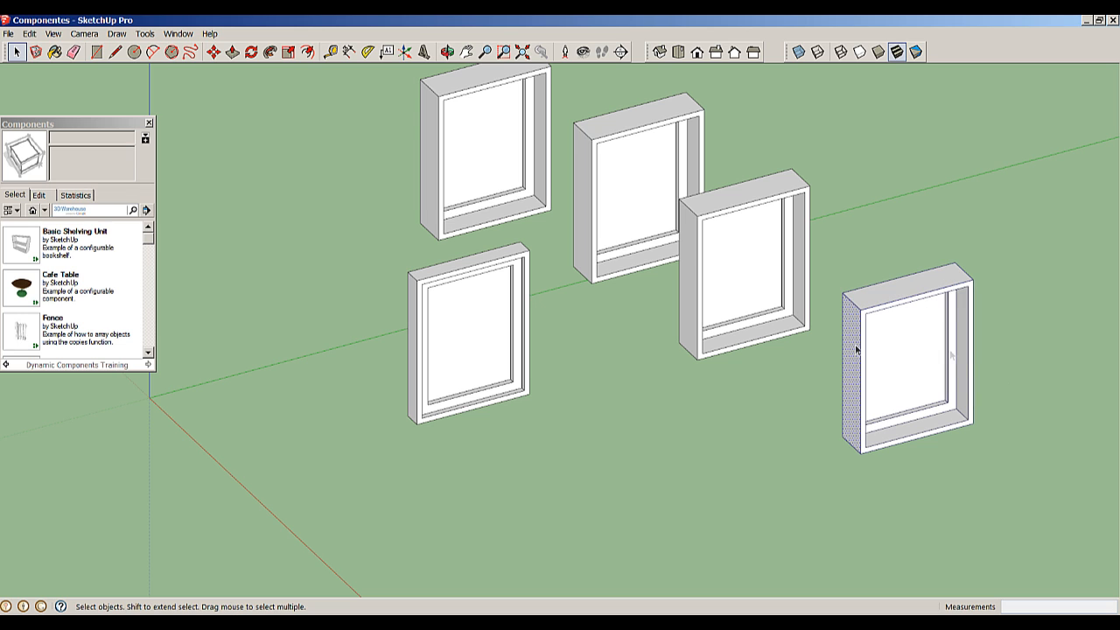
Open the Reload file selection and the 3D Warehouse sharing sign-in for the unique window, cancelling both.
right_click(935, 350)
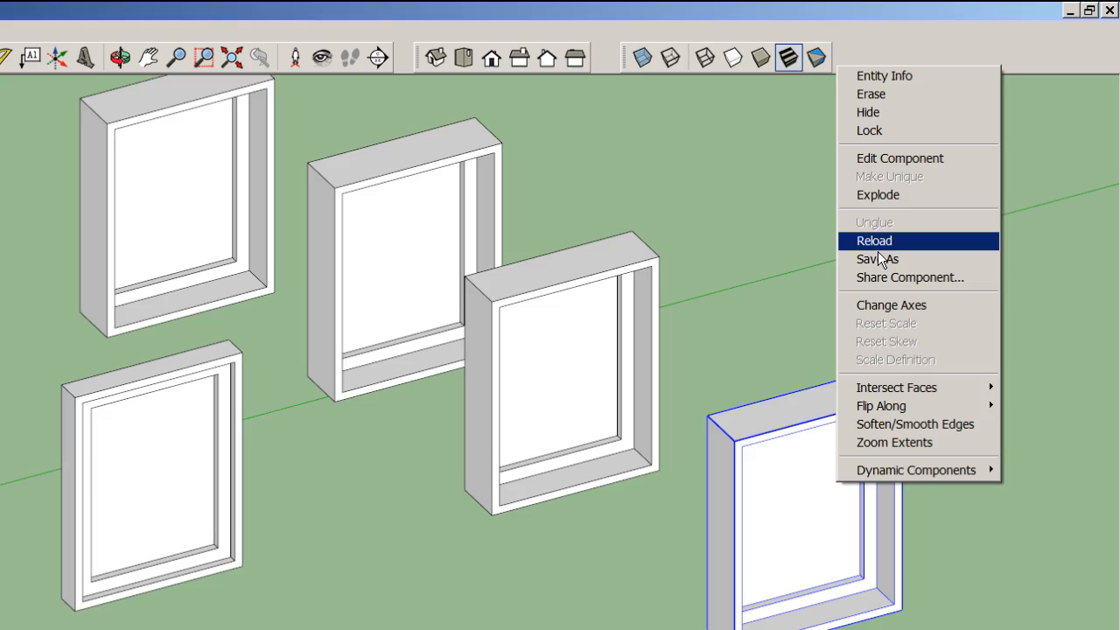
click(866, 254)
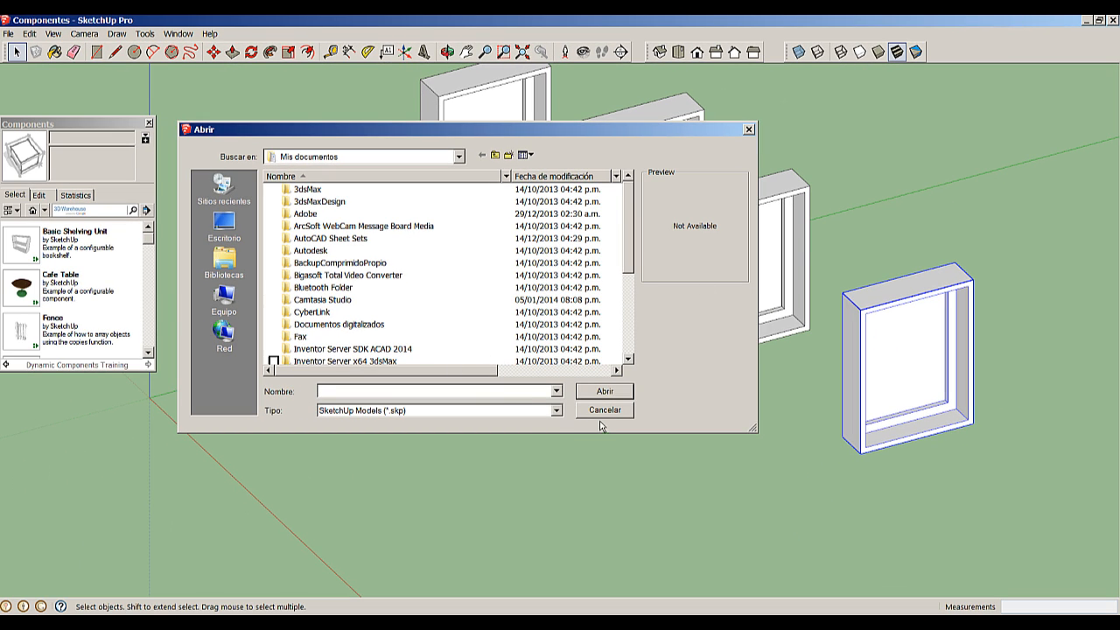
click(603, 411)
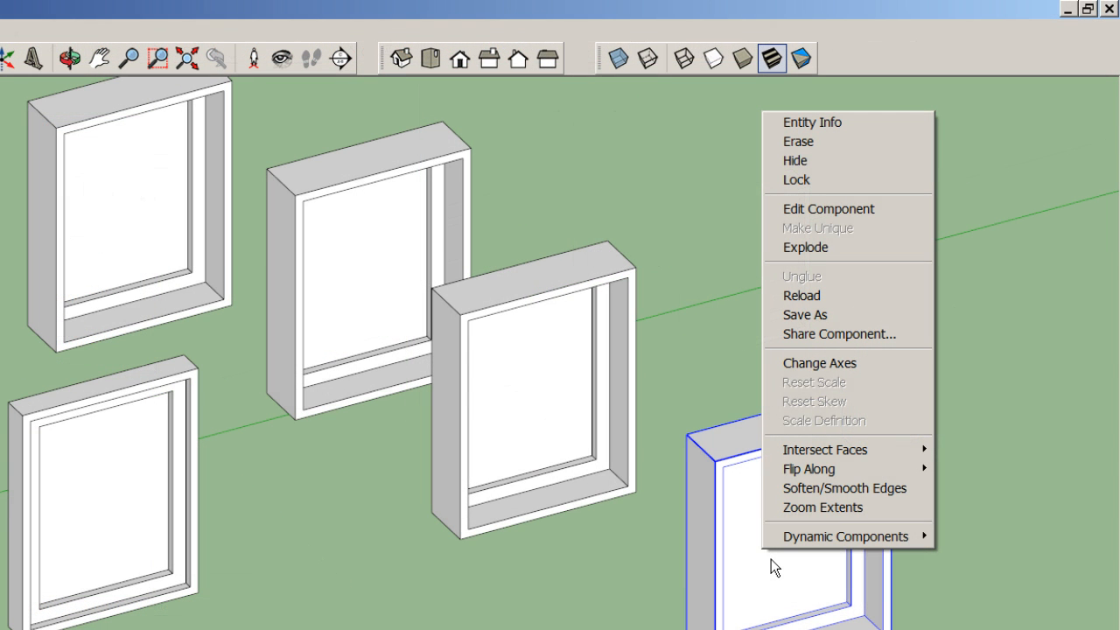
click(803, 335)
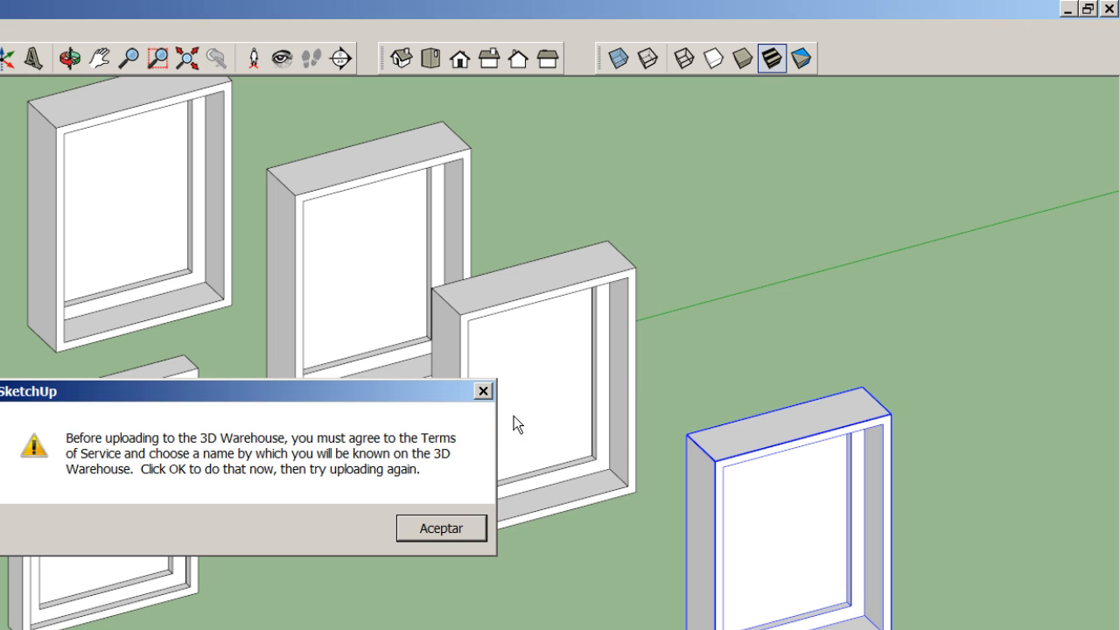
key(Return)
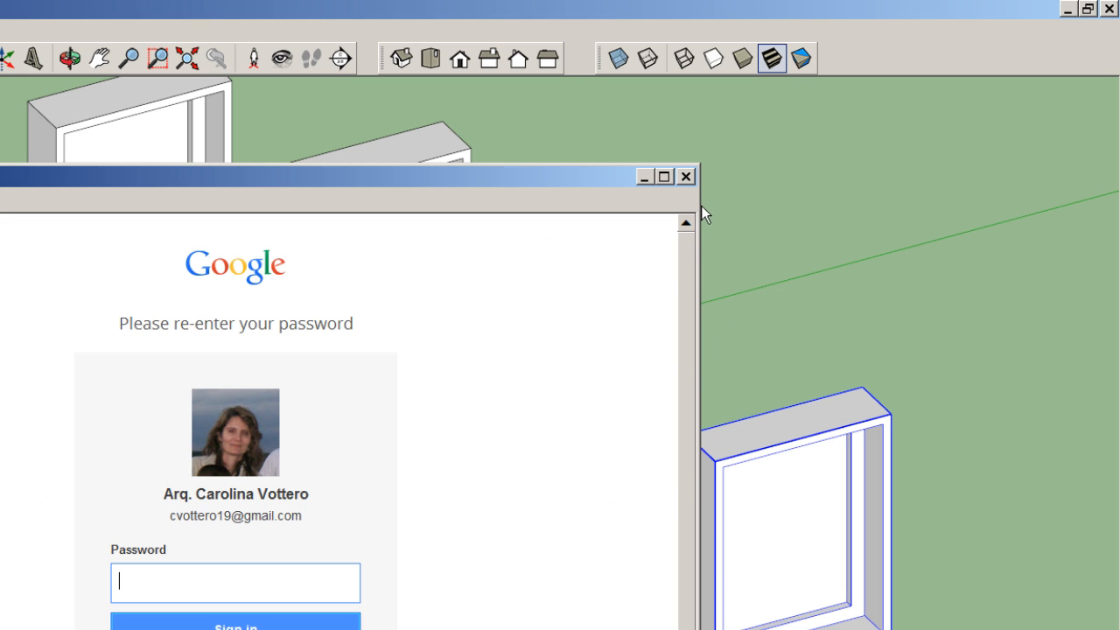
click(697, 202)
Try to change the unique window's component axes, and flip the window along the component's red axis.
right_click(807, 604)
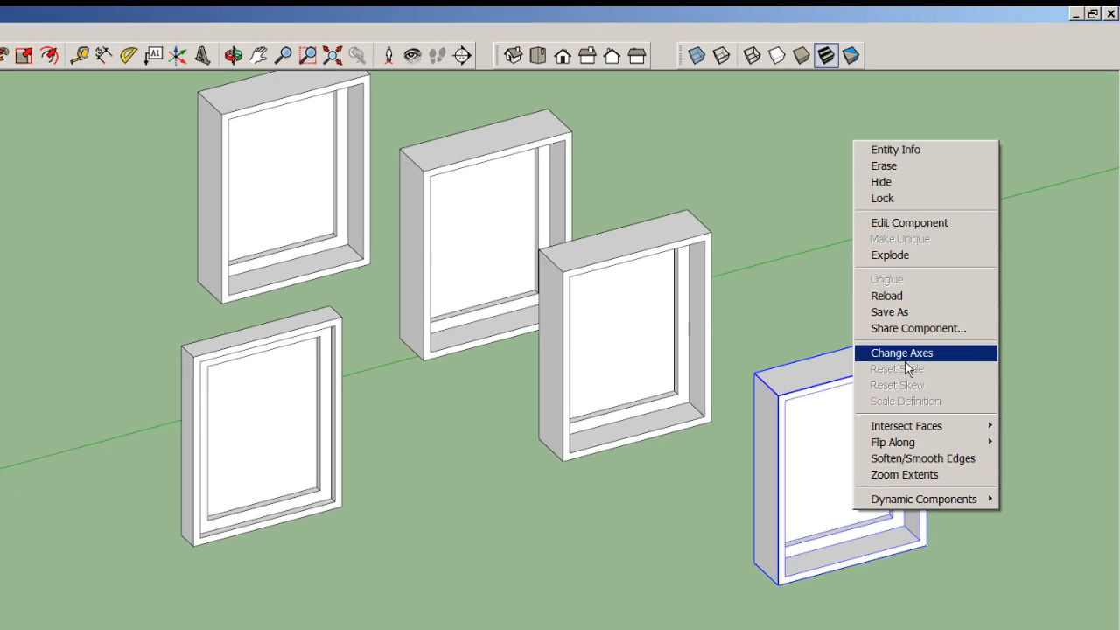
click(862, 411)
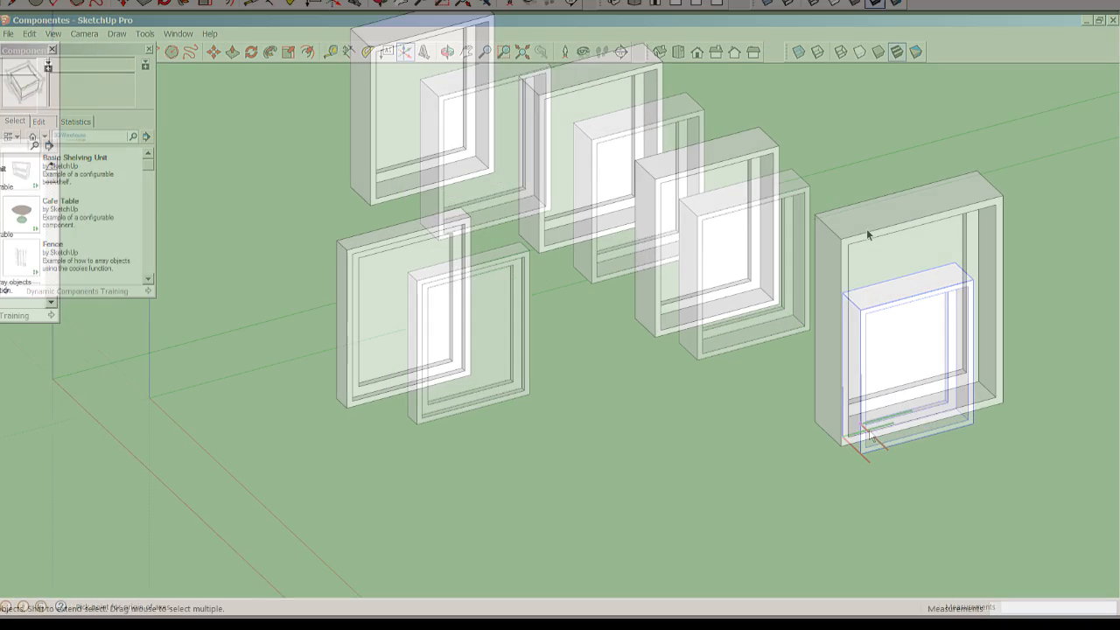
right_click(885, 257)
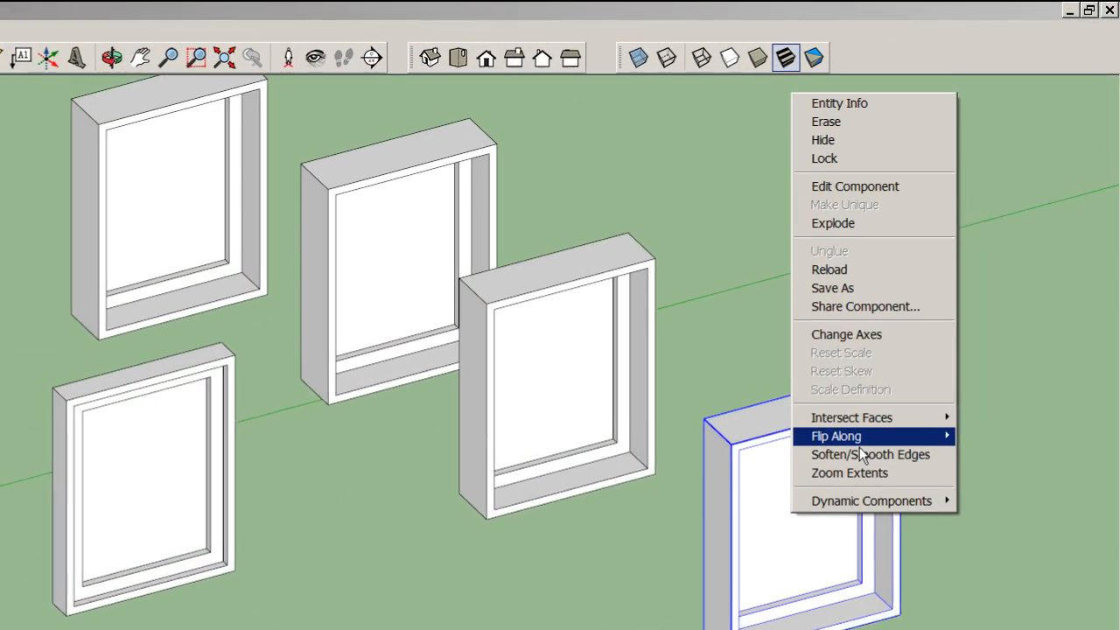
mouse_move(913, 358)
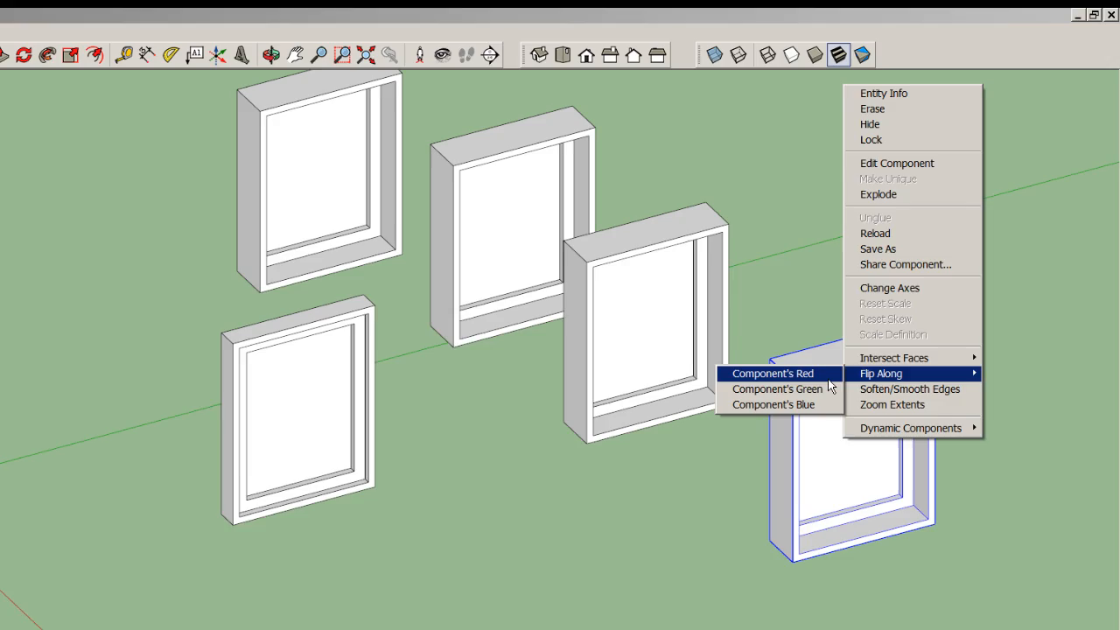
click(828, 379)
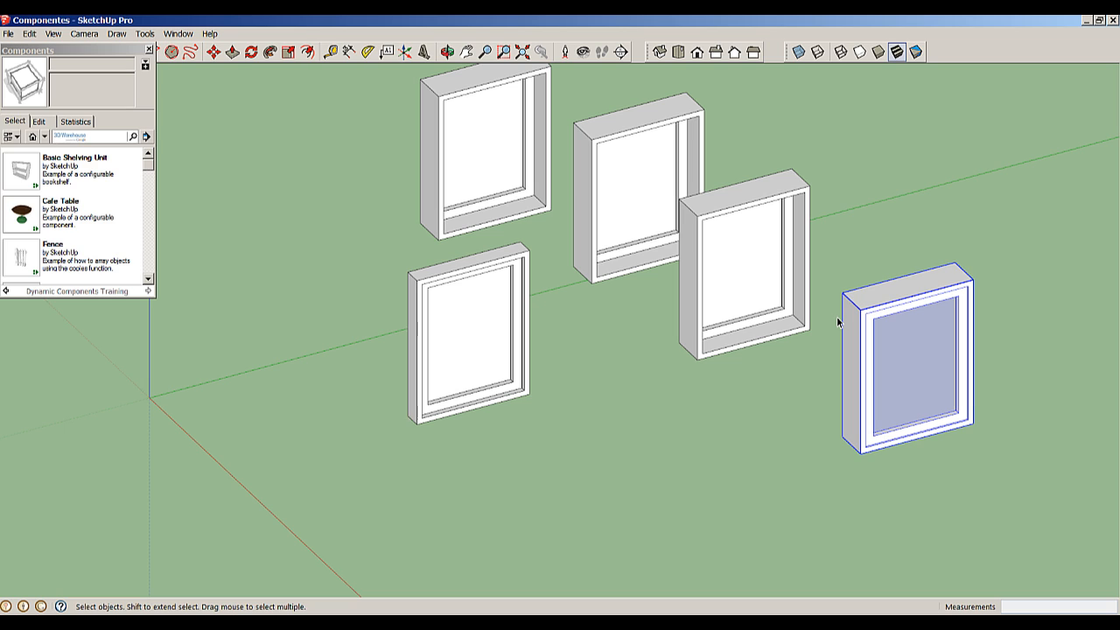
right_click(884, 350)
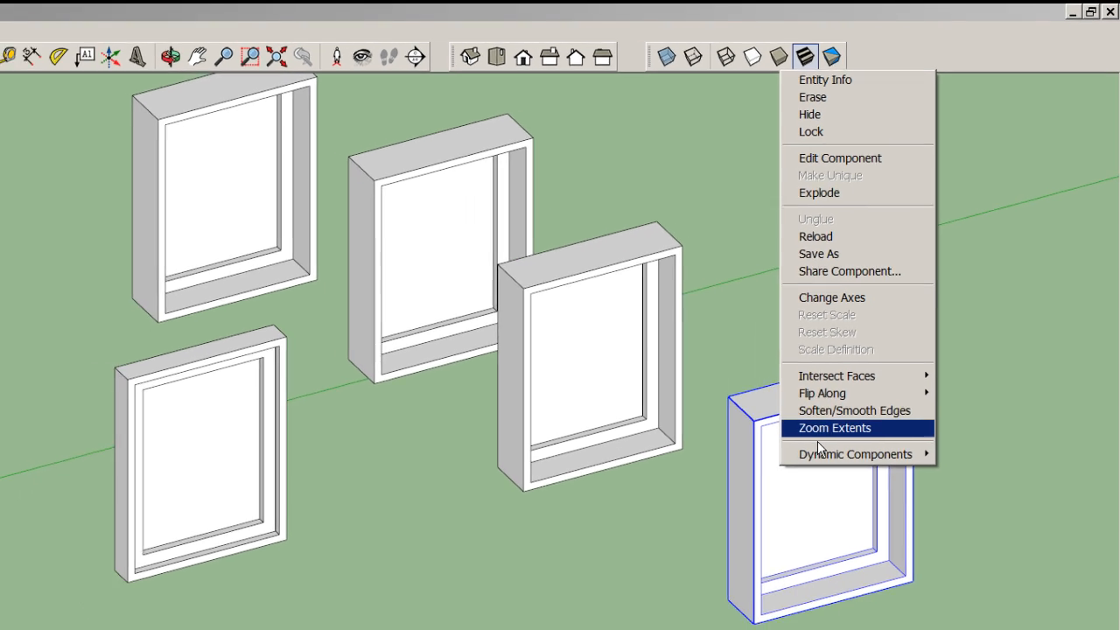
click(787, 473)
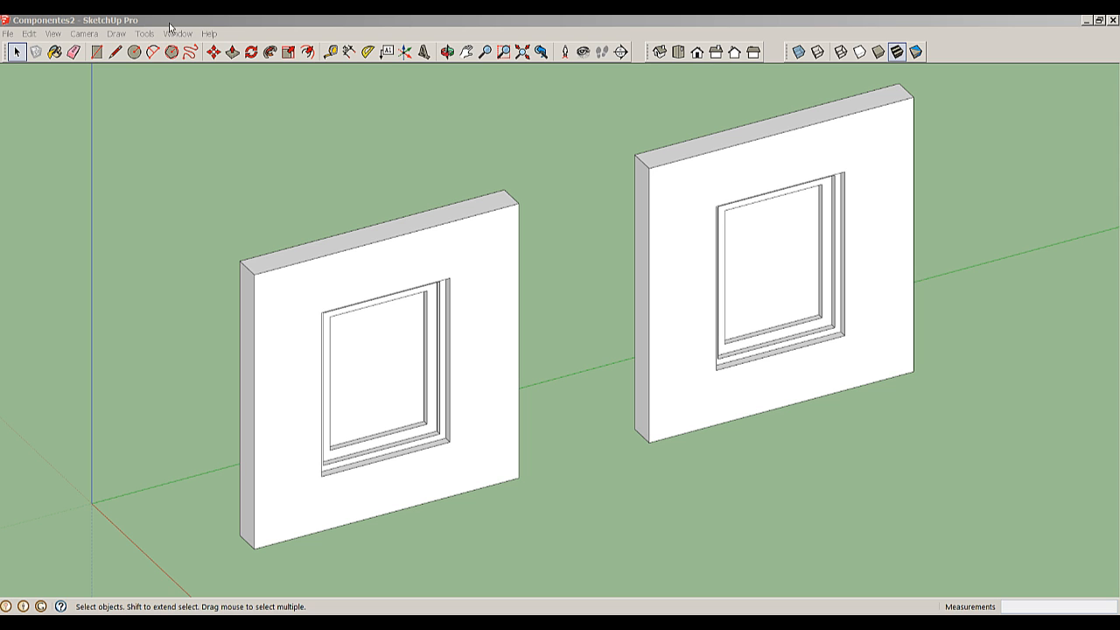
Widen the window opening in the first wall by moving its right jamb face outward along the green axis.
scroll(363, 445, up, 1)
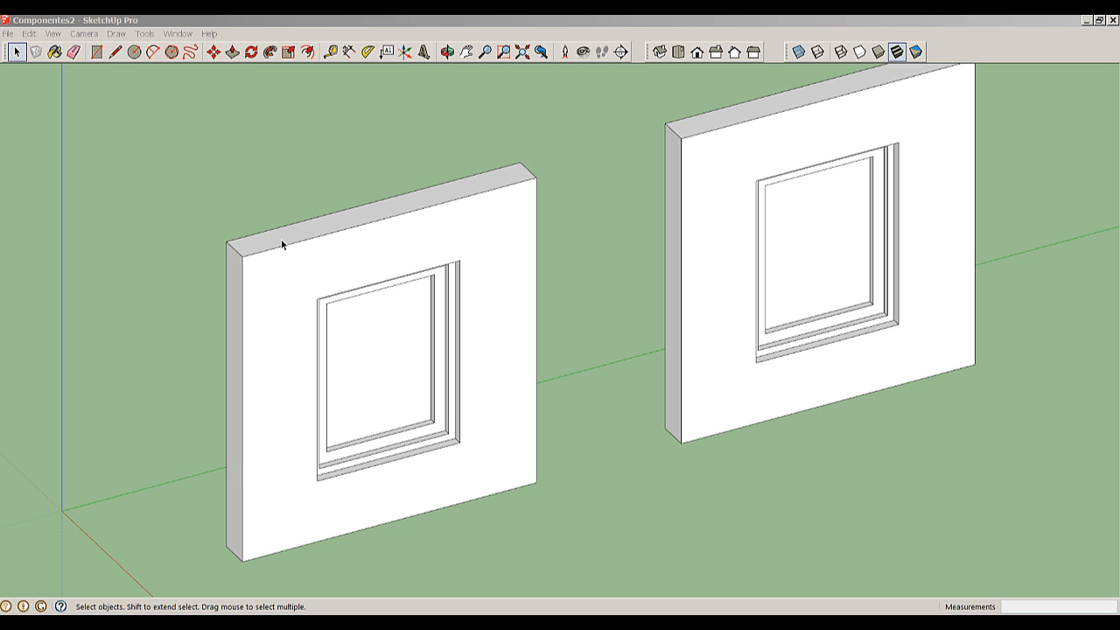
click(448, 397)
click(482, 284)
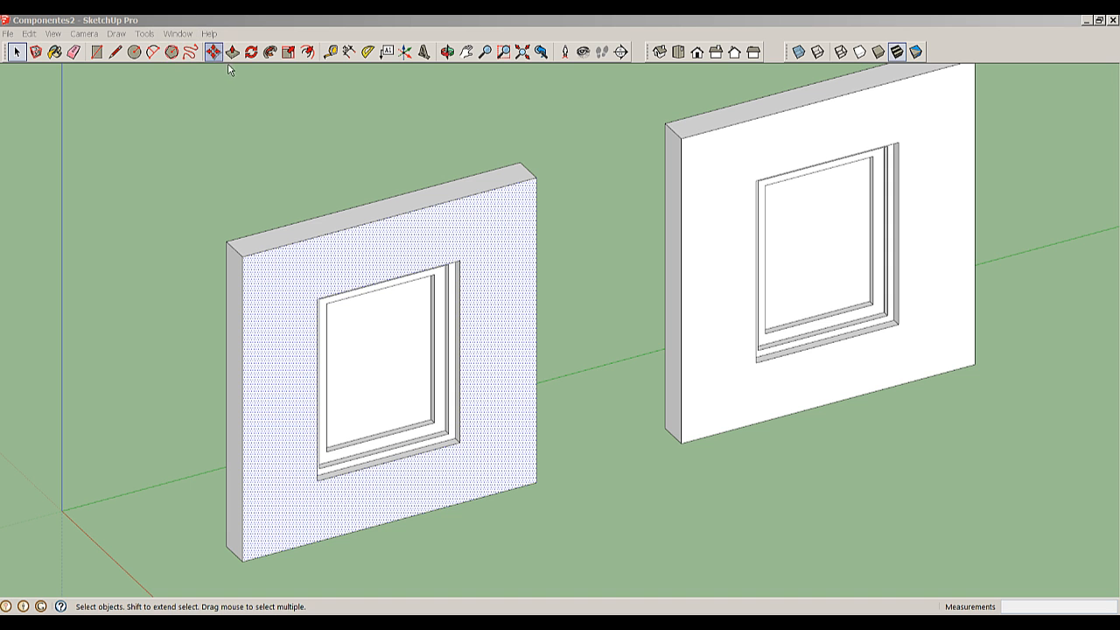
click(484, 51)
drag(488, 382, 480, 203)
click(466, 52)
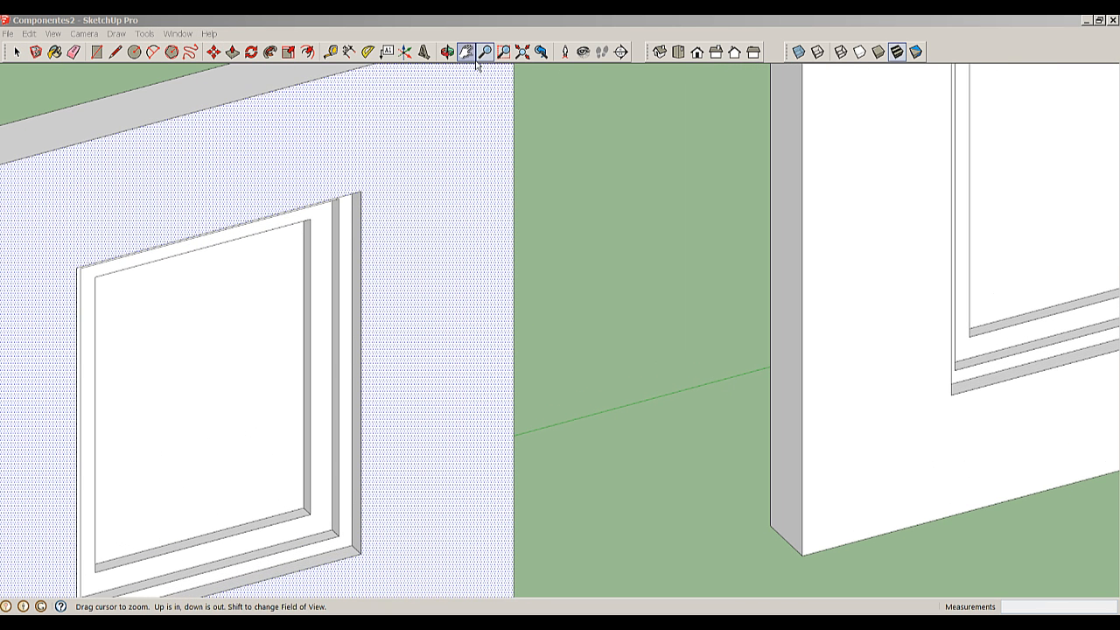
drag(546, 242, 727, 255)
key(space)
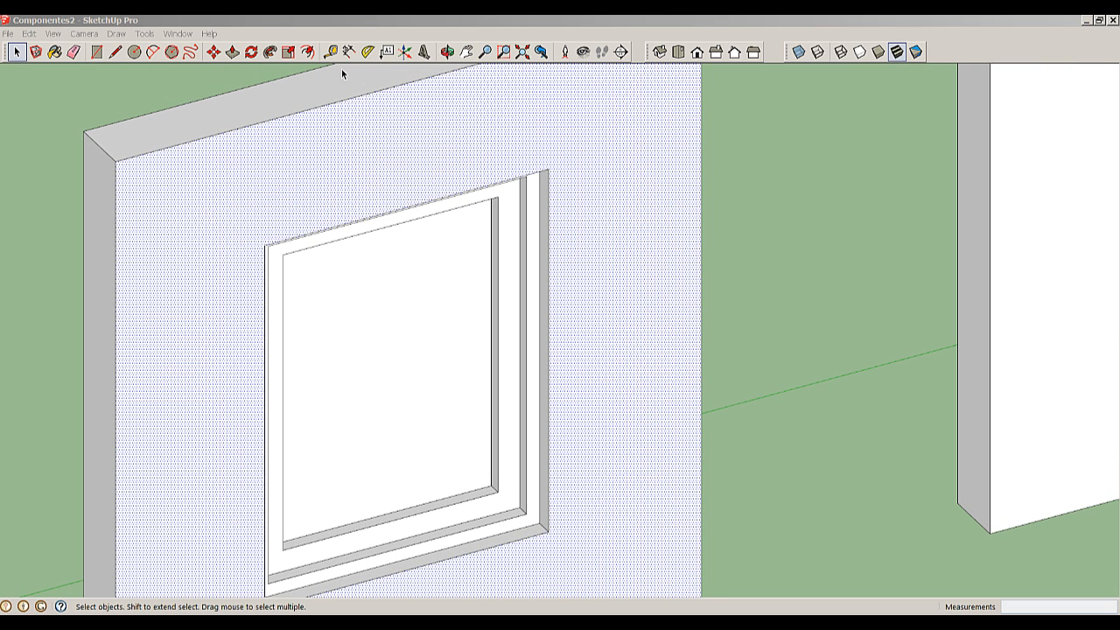
click(212, 52)
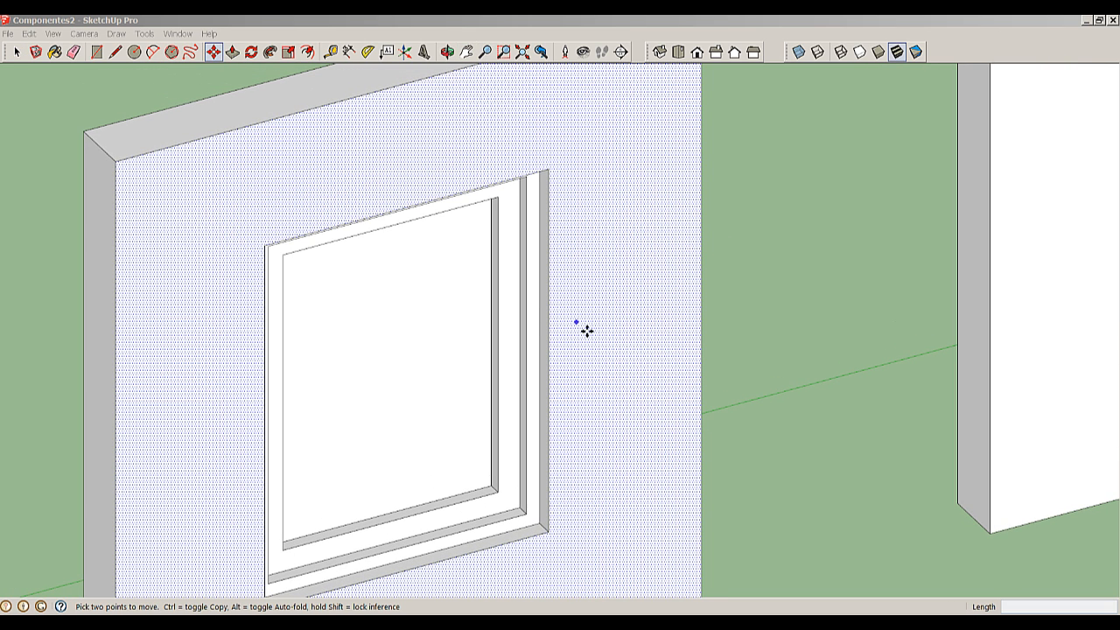
scroll(564, 319, up, 2)
scroll(546, 303, up, 2)
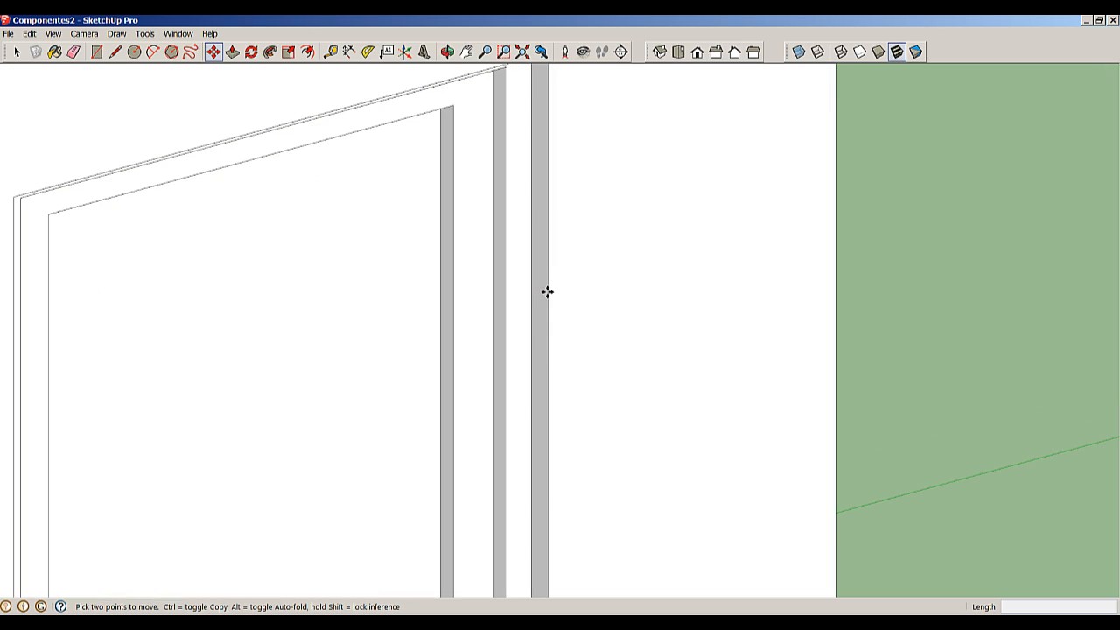
click(545, 292)
scroll(659, 264, down, 4)
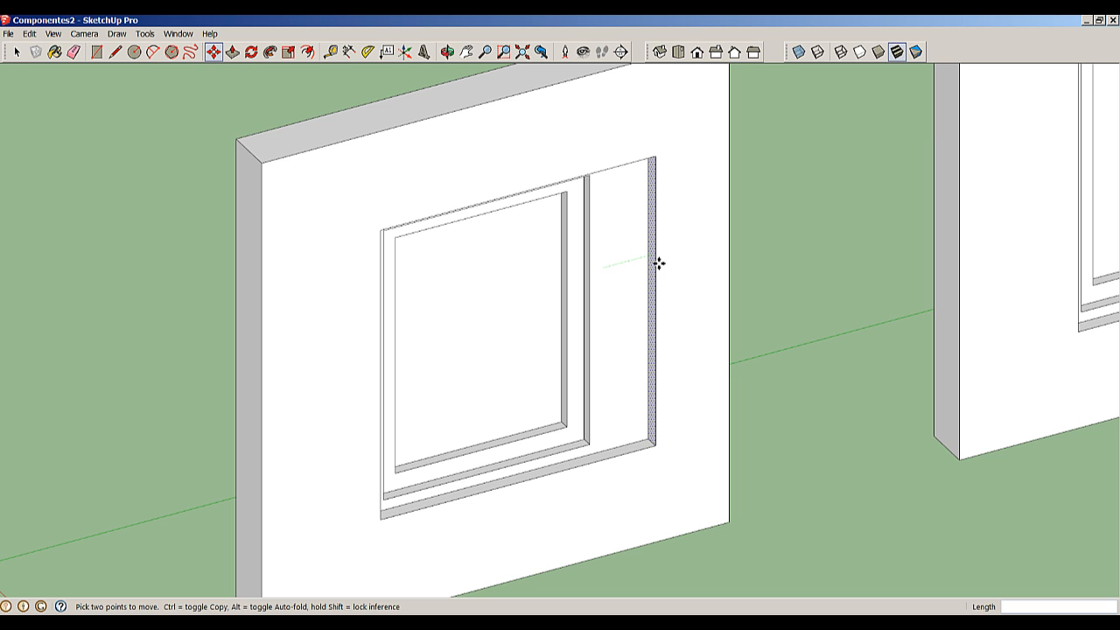
click(659, 263)
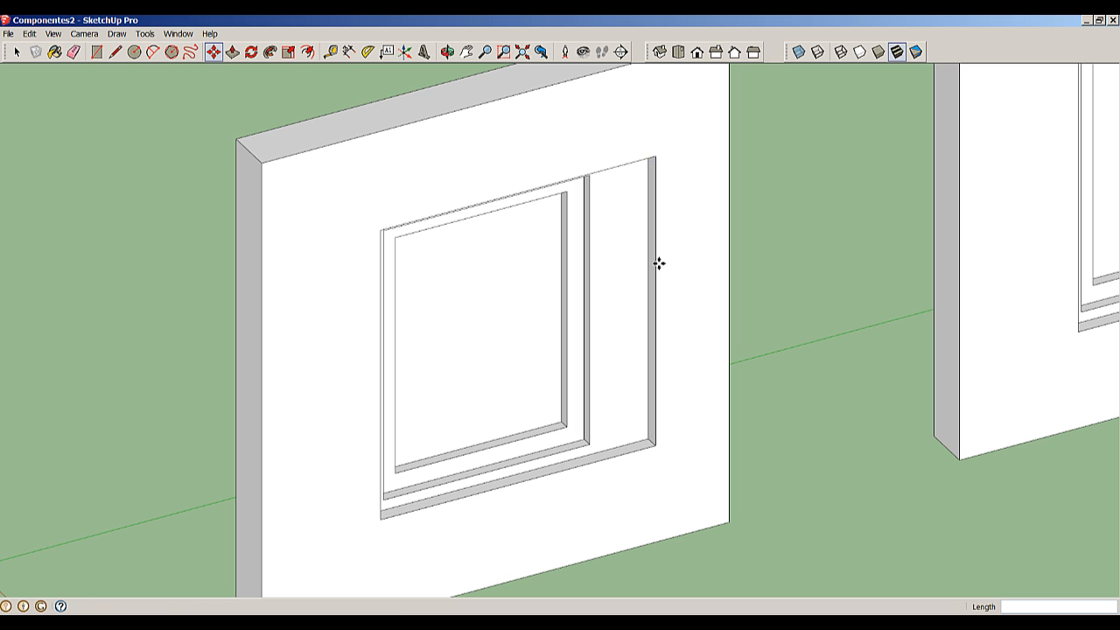
scroll(660, 270, down, 2)
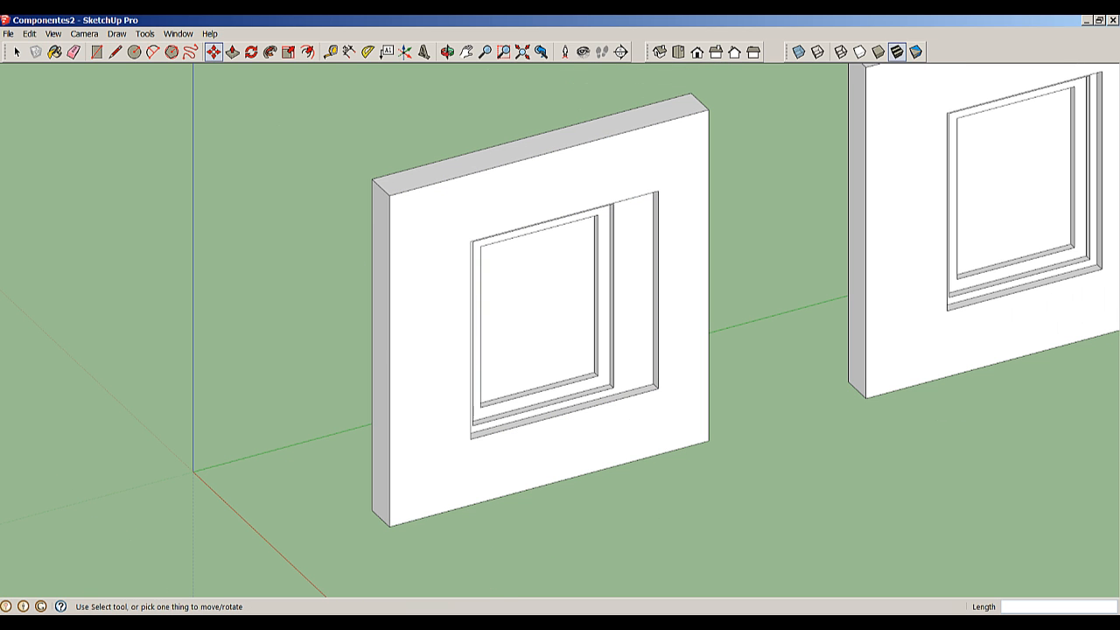
Move the right jamb face of the second wall's window opening outward along the green axis.
click(466, 52)
drag(702, 256, 488, 325)
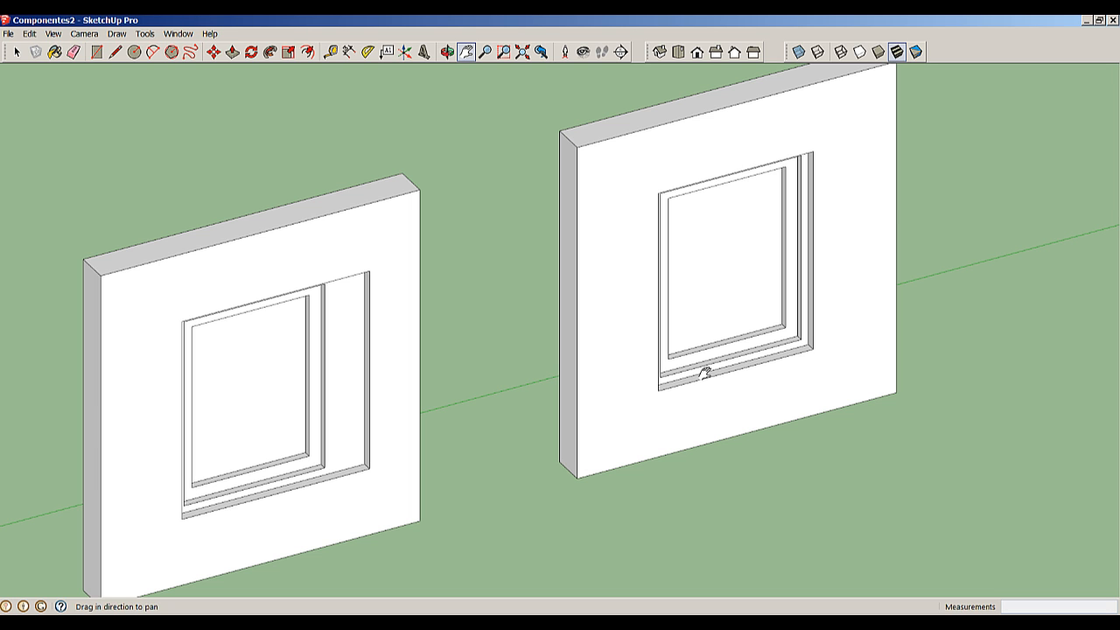
drag(950, 203, 895, 253)
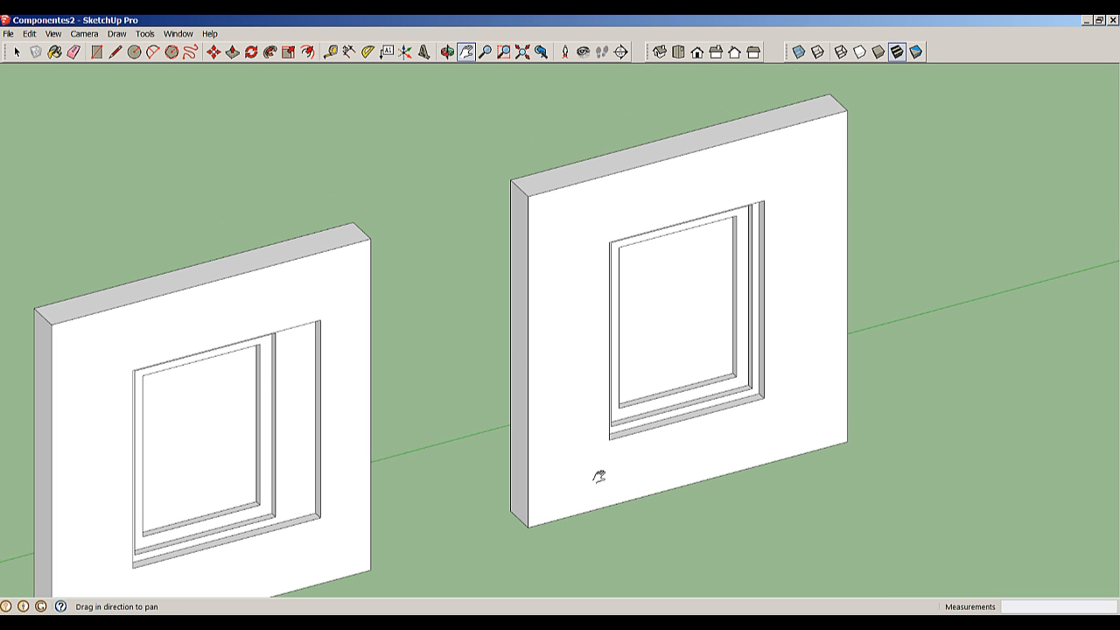
scroll(841, 418, up, 1)
scroll(770, 324, up, 2)
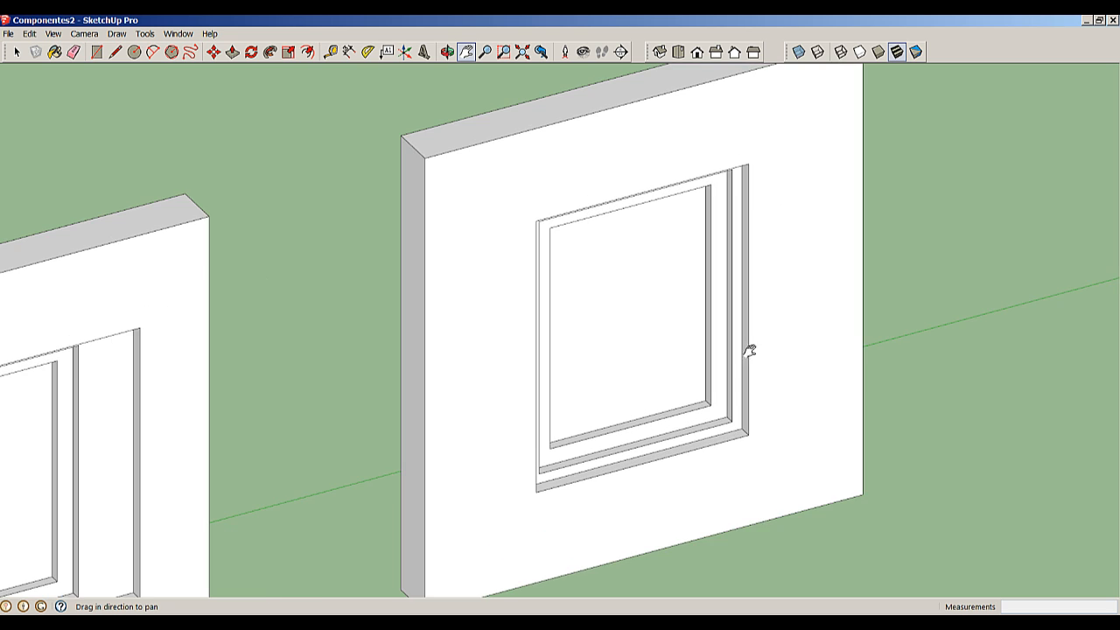
drag(750, 351, 691, 381)
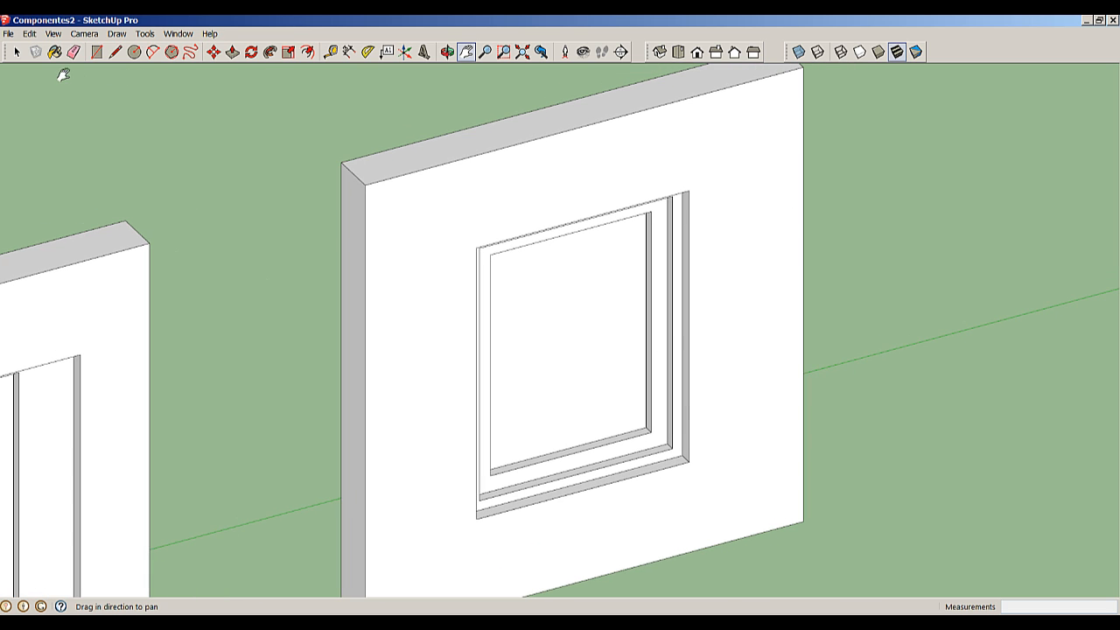
click(16, 51)
click(214, 52)
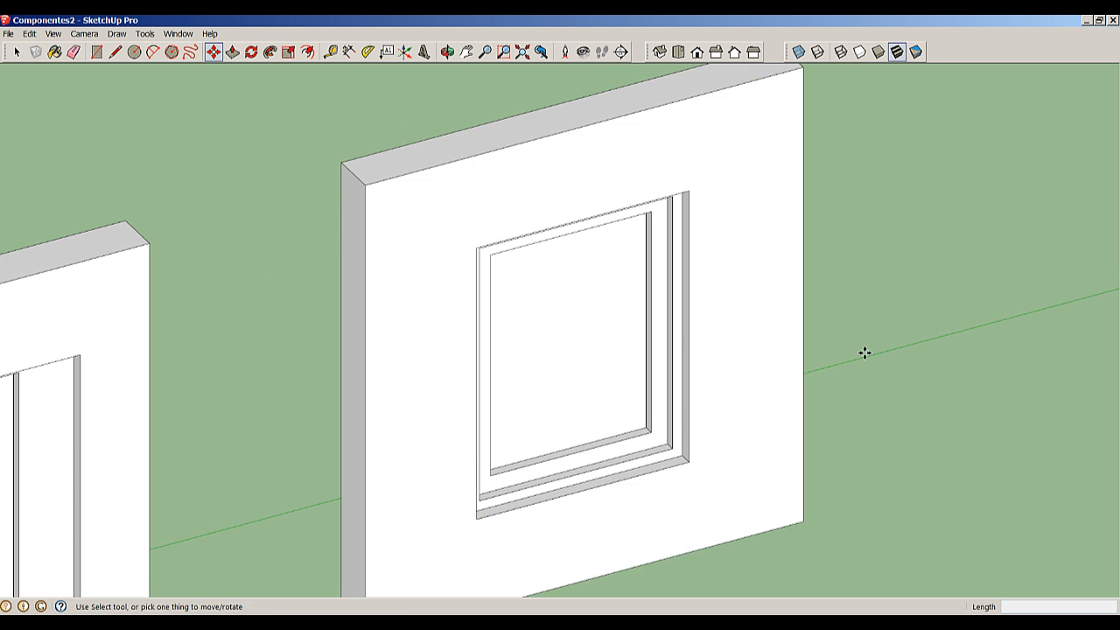
scroll(865, 352, up, 1)
scroll(651, 307, up, 1)
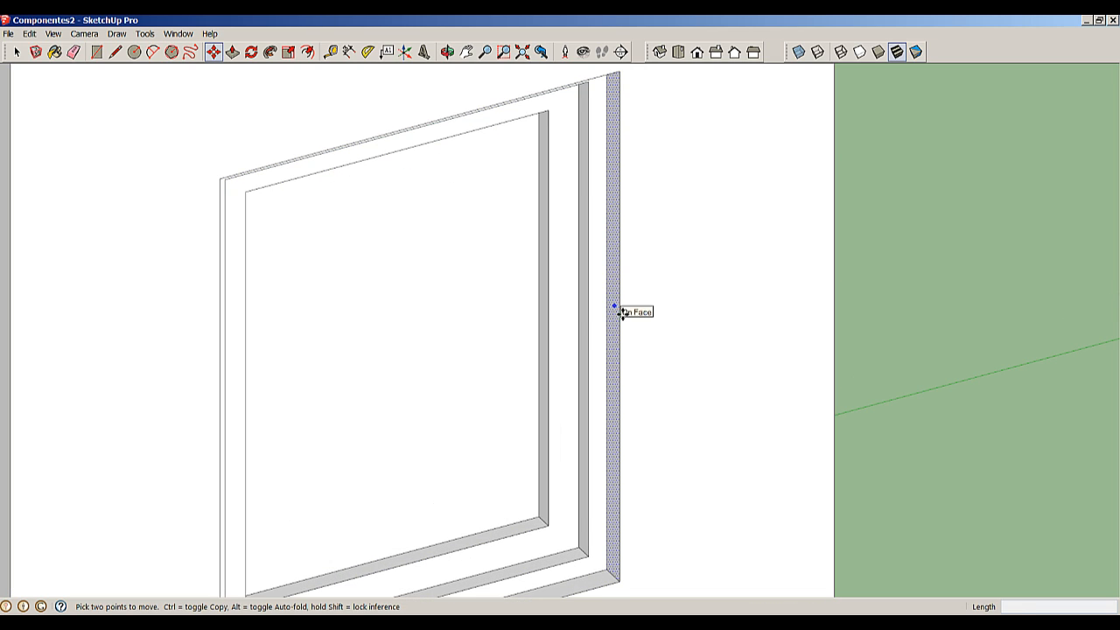
click(617, 307)
click(707, 289)
scroll(706, 290, down, 1)
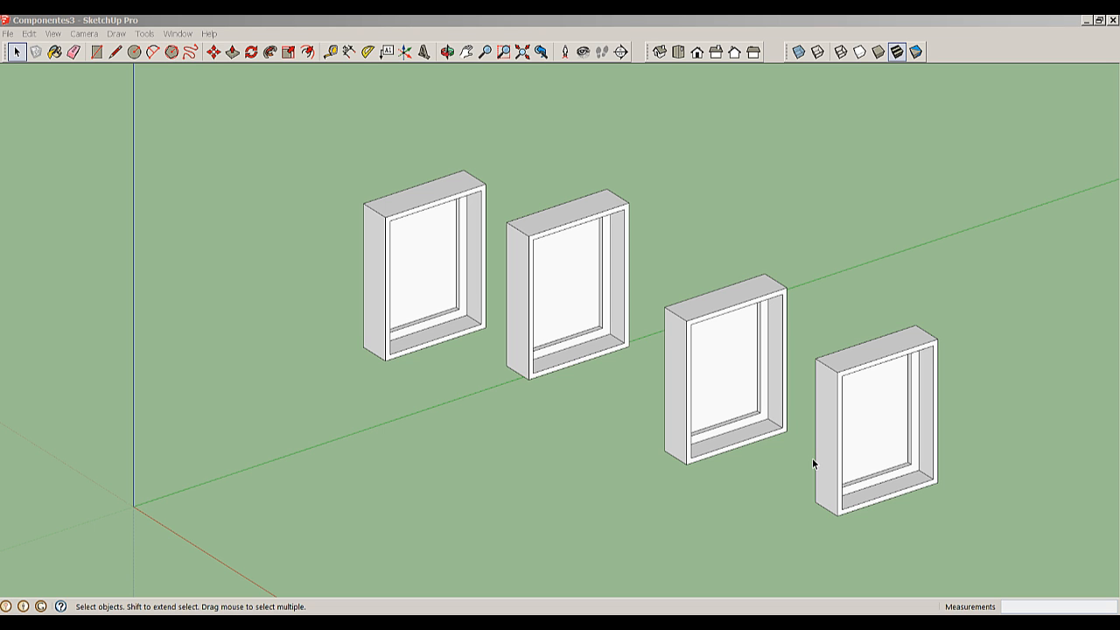
Paint the entire frontmost window component with the Metal_Seamed material from the Metal collection.
click(62, 59)
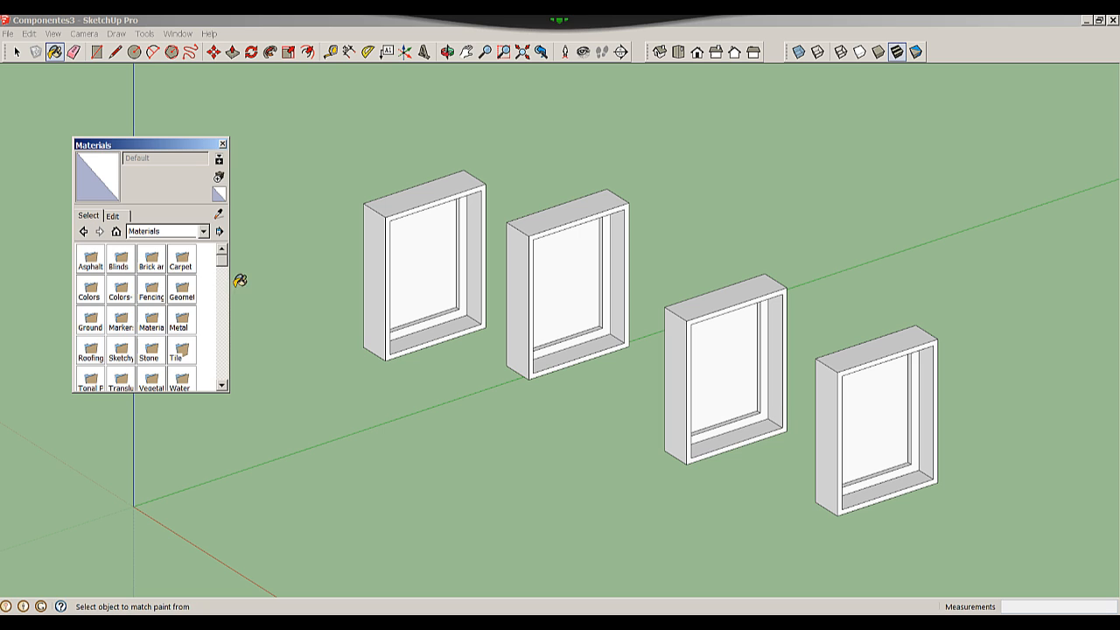
double_click(182, 322)
click(156, 298)
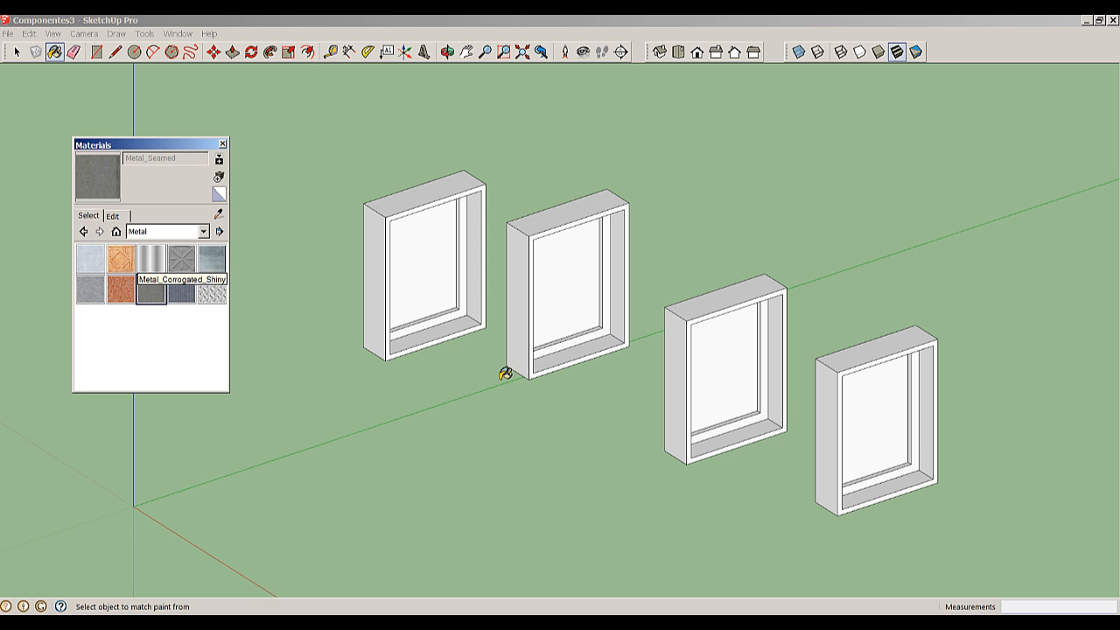
click(16, 52)
click(888, 476)
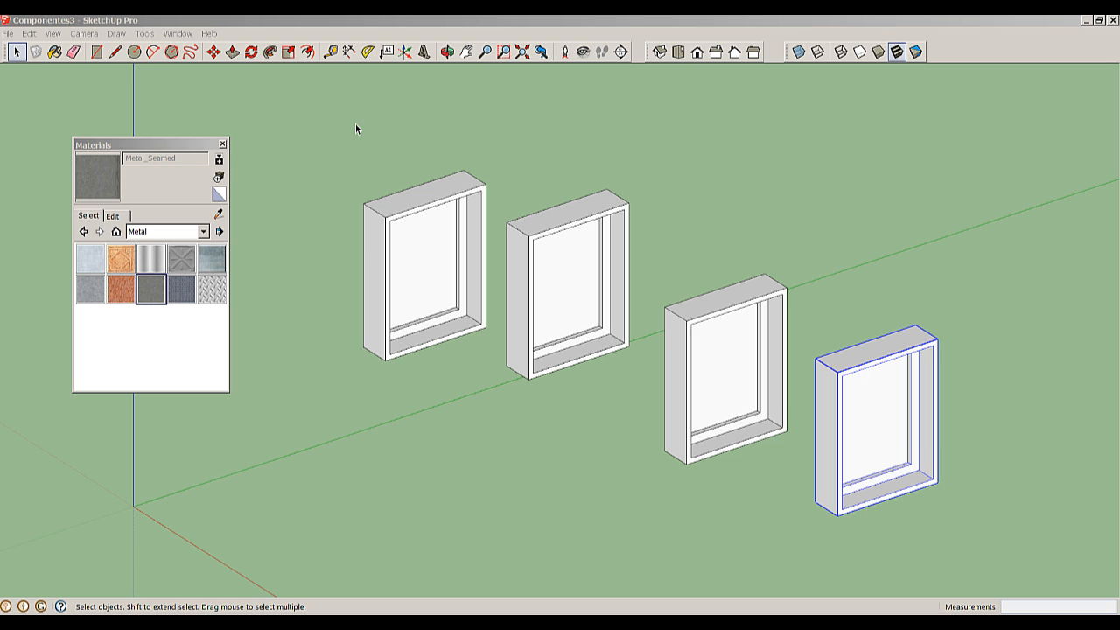
click(151, 290)
click(905, 396)
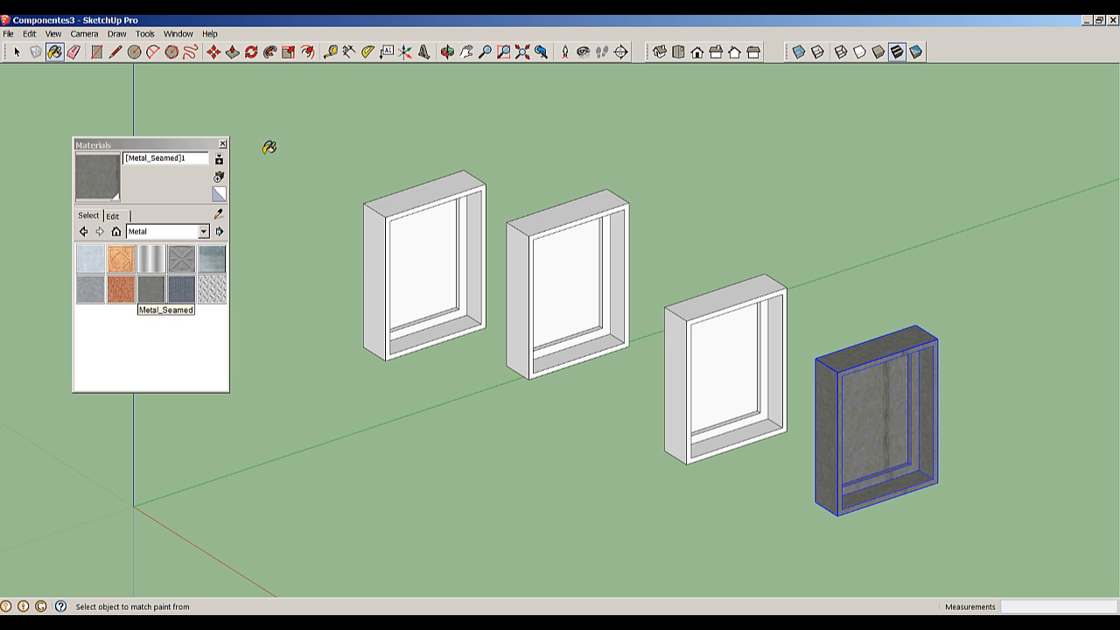
Open the Metal_Seamed window component for editing, paint its inner pane with Metal_Brass_Ceiling, and close the component.
click(17, 52)
double_click(889, 419)
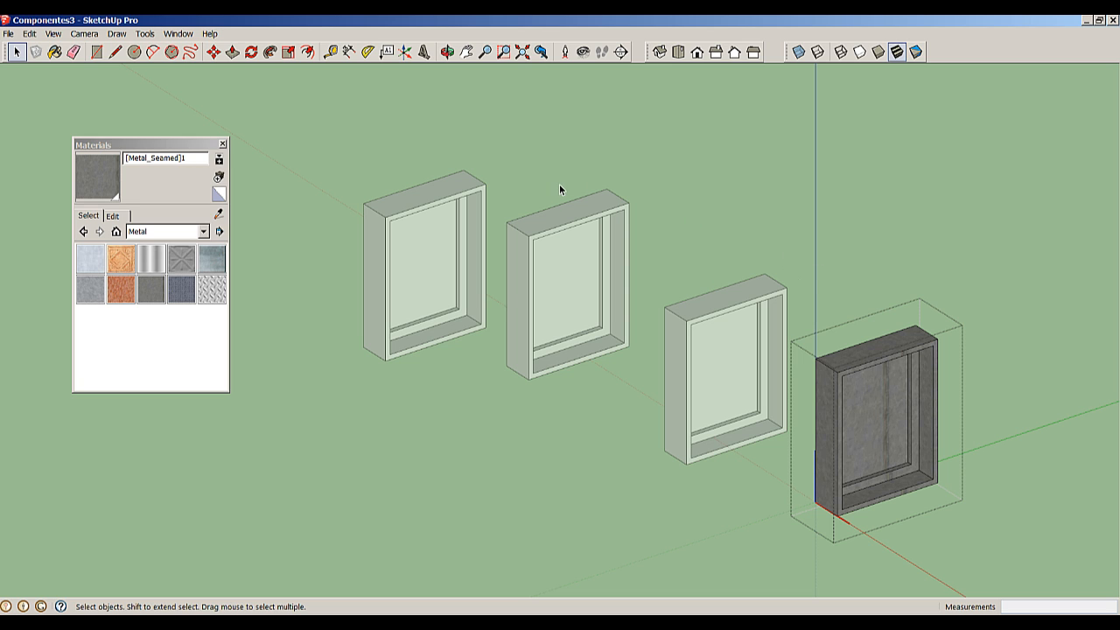
click(120, 258)
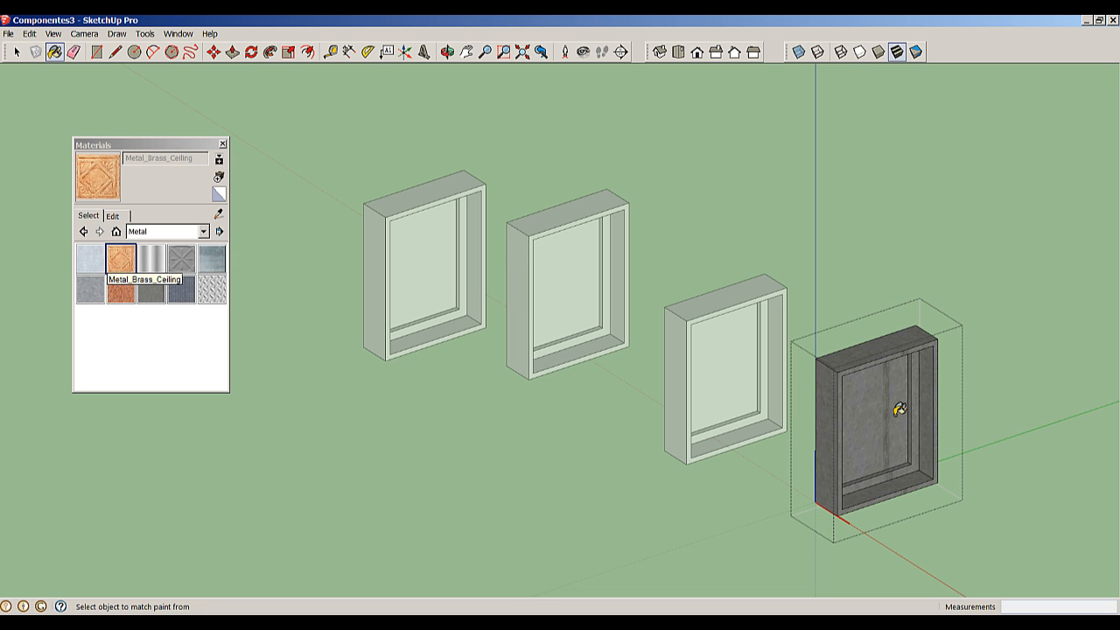
click(899, 410)
click(16, 52)
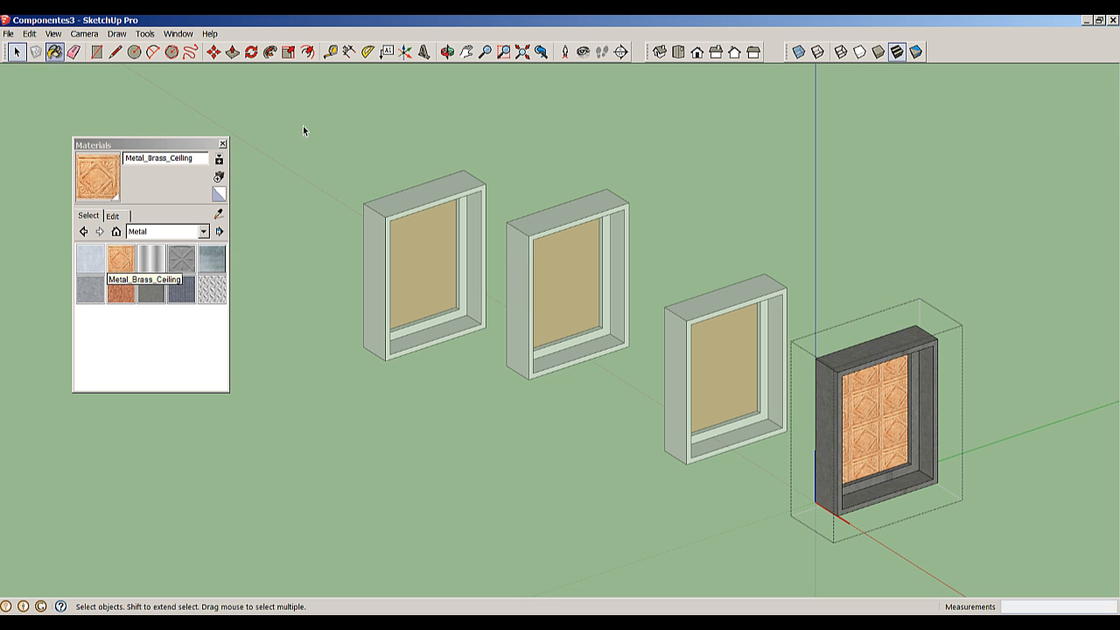
click(875, 211)
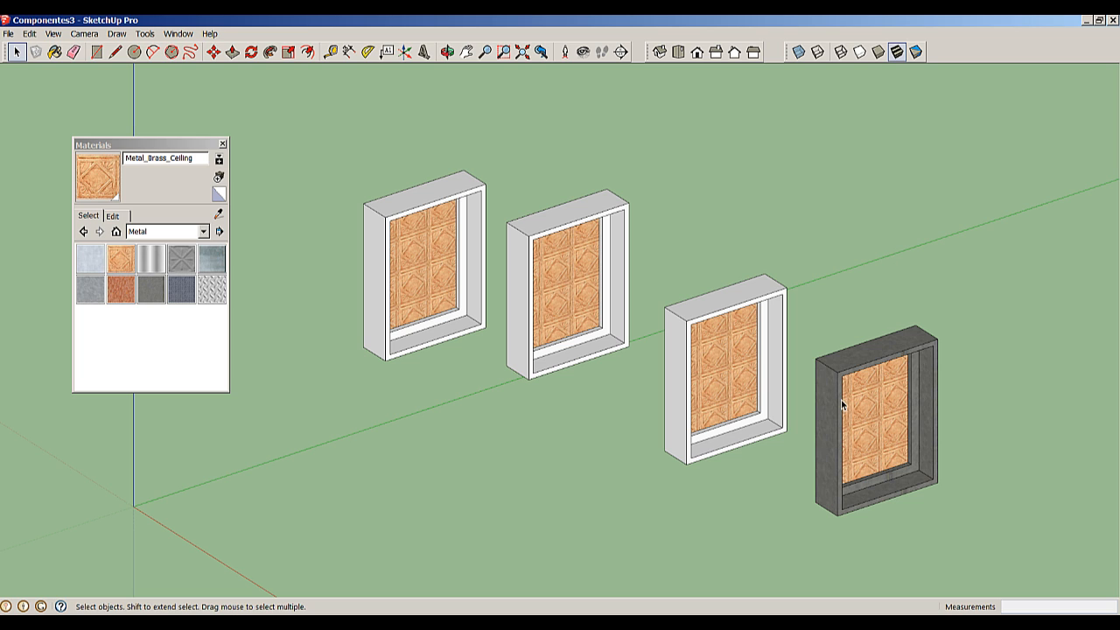